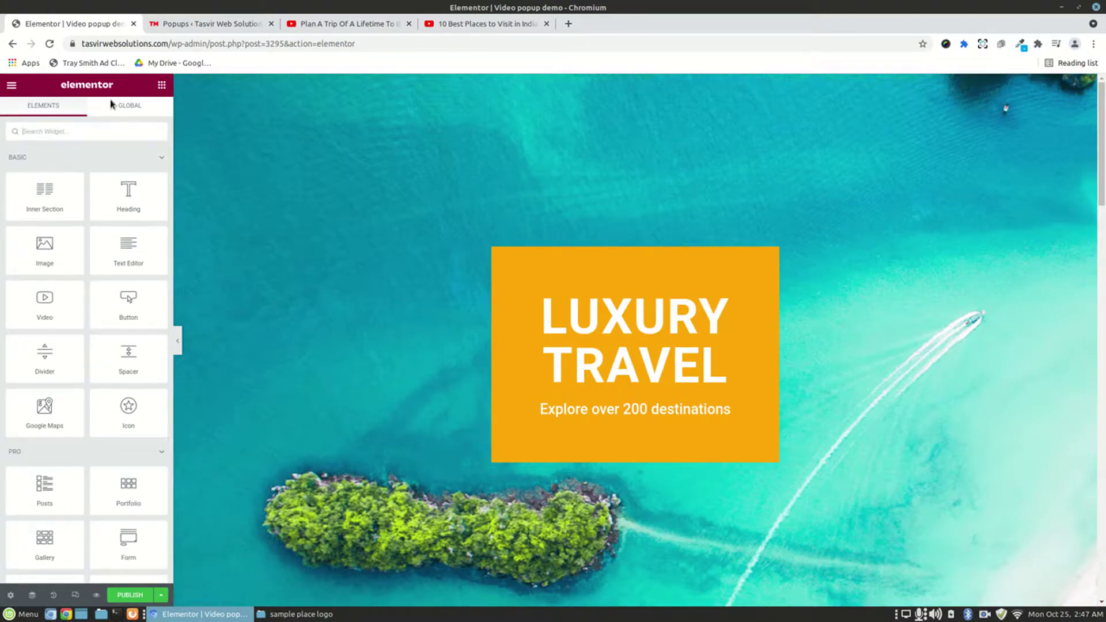
Search for the Icon widget and drop it below 'Explore over 200 destinations' in the orange box.
left_click(116, 128)
type("ic")
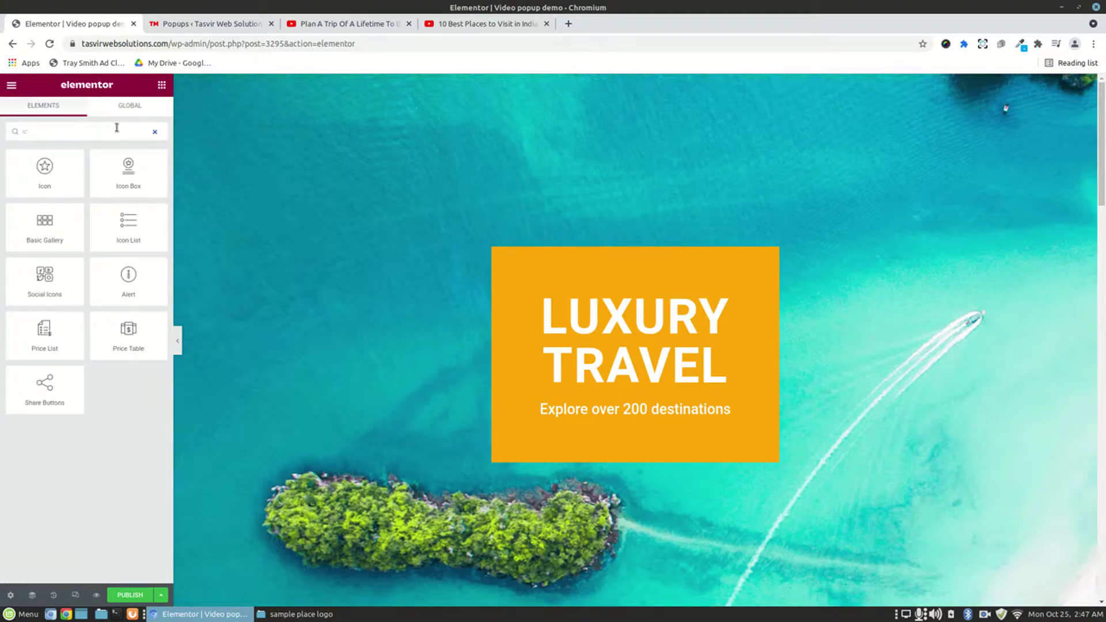
type("on")
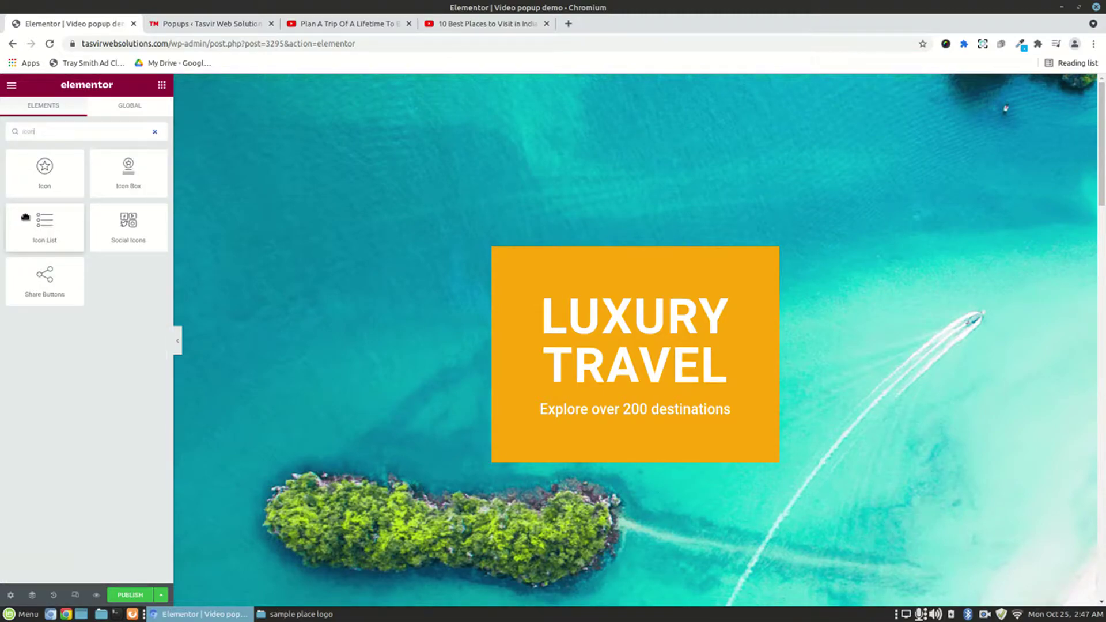
left_click_drag(44, 167, 662, 415)
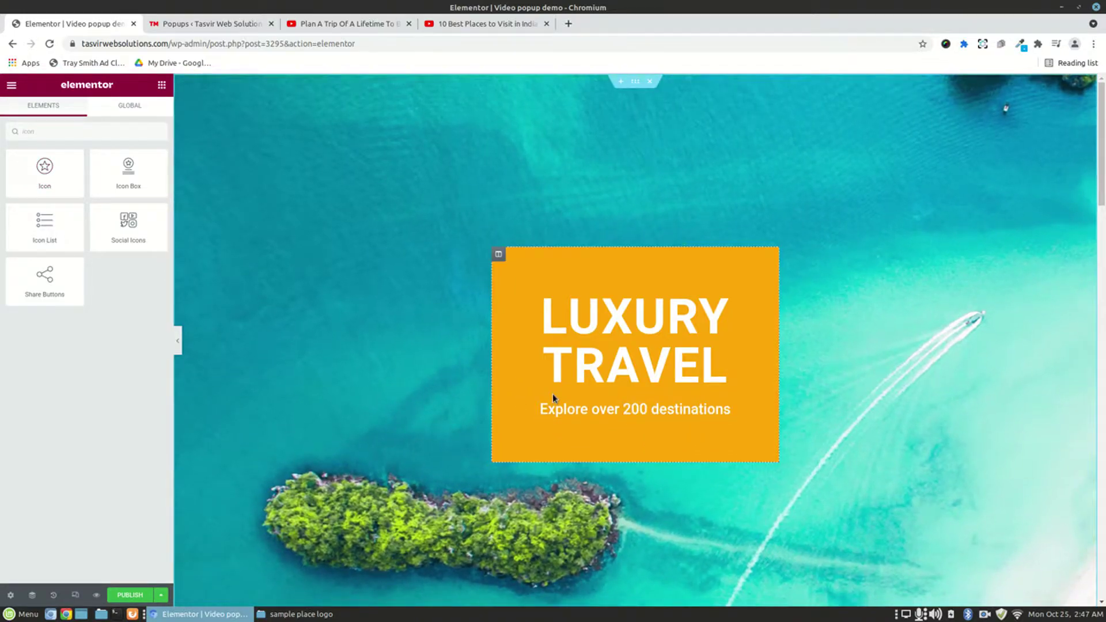
left_click_drag(44, 167, 634, 420)
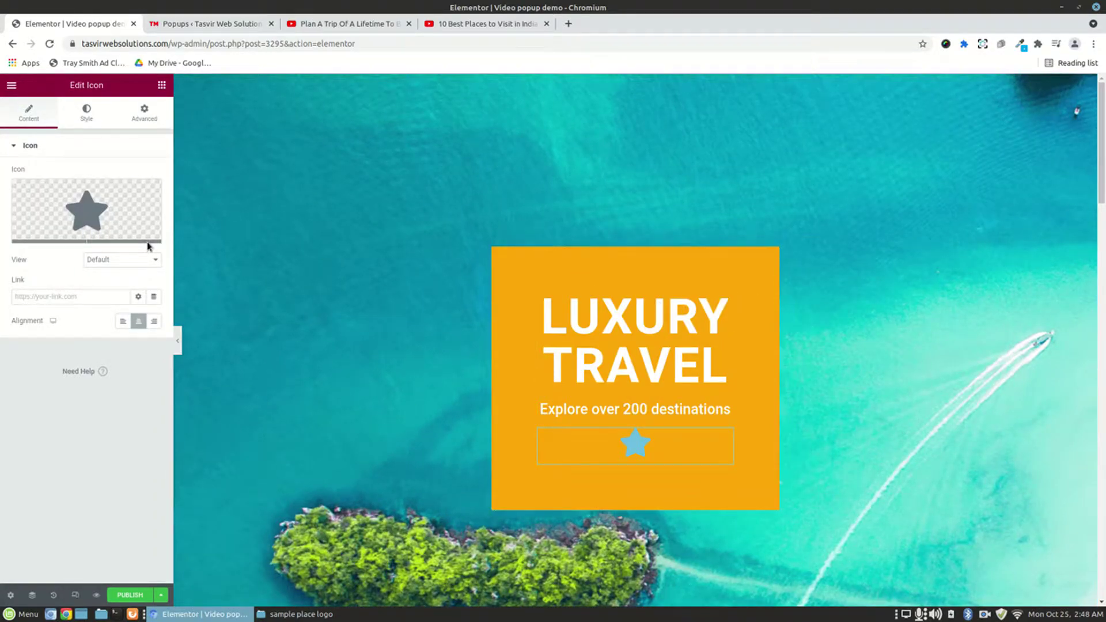
Set the icon's primary colour to white, #fff.
mouse_move(136, 214)
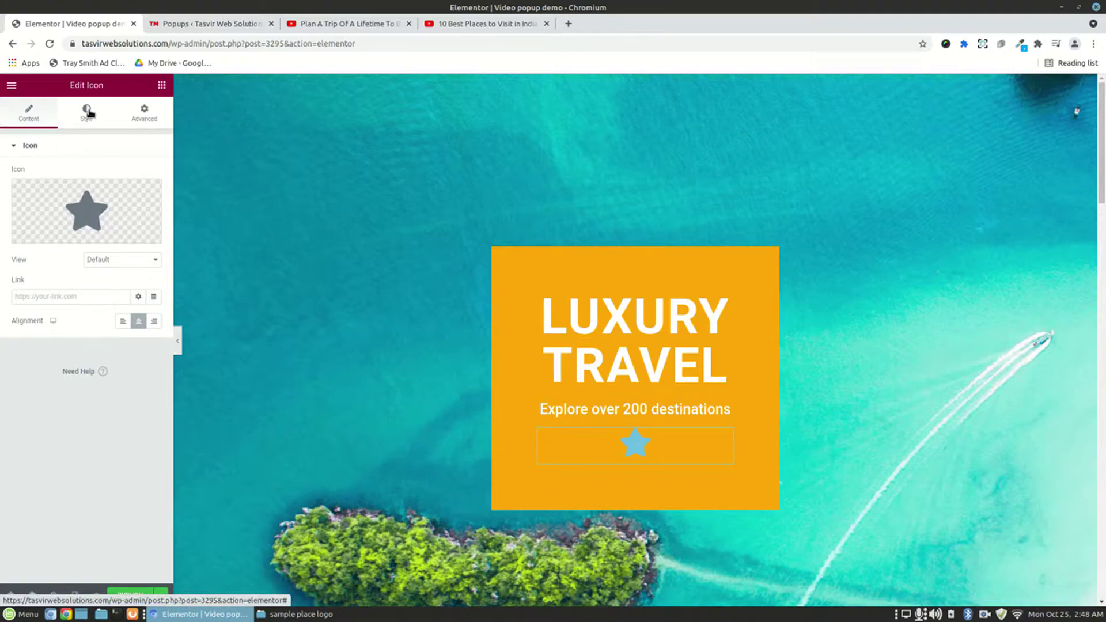
left_click(88, 113)
left_click(154, 198)
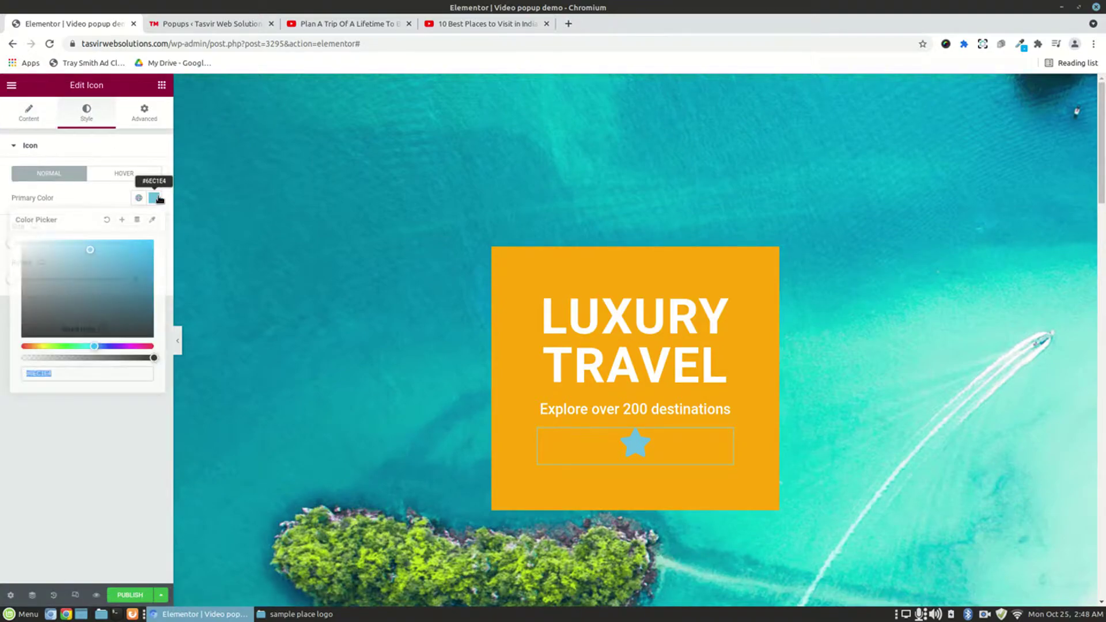
double_click(104, 375)
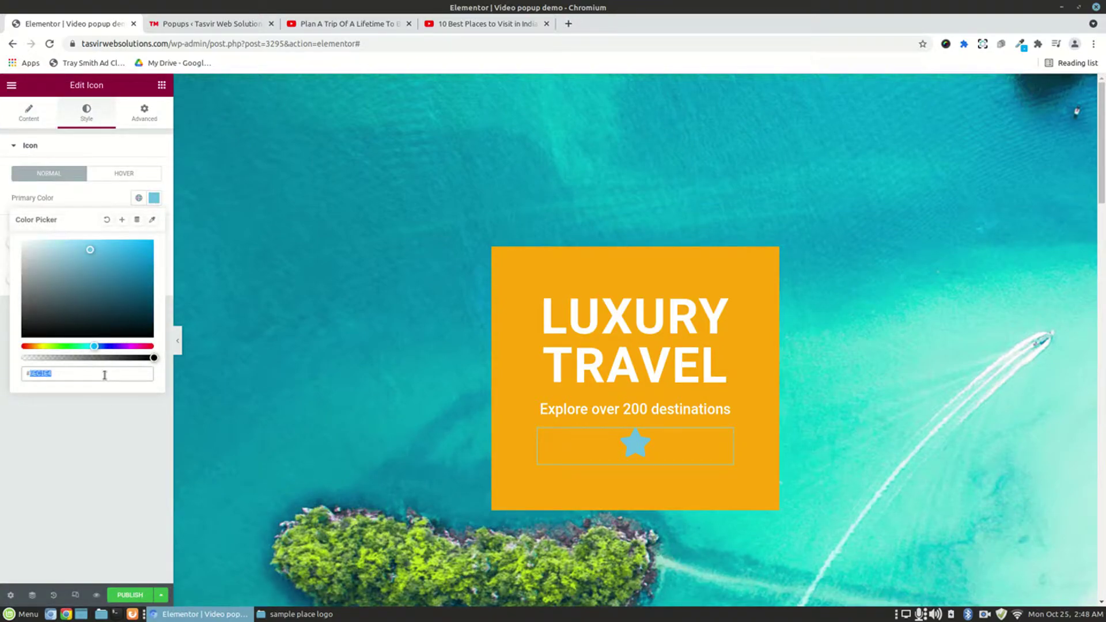
type("fff")
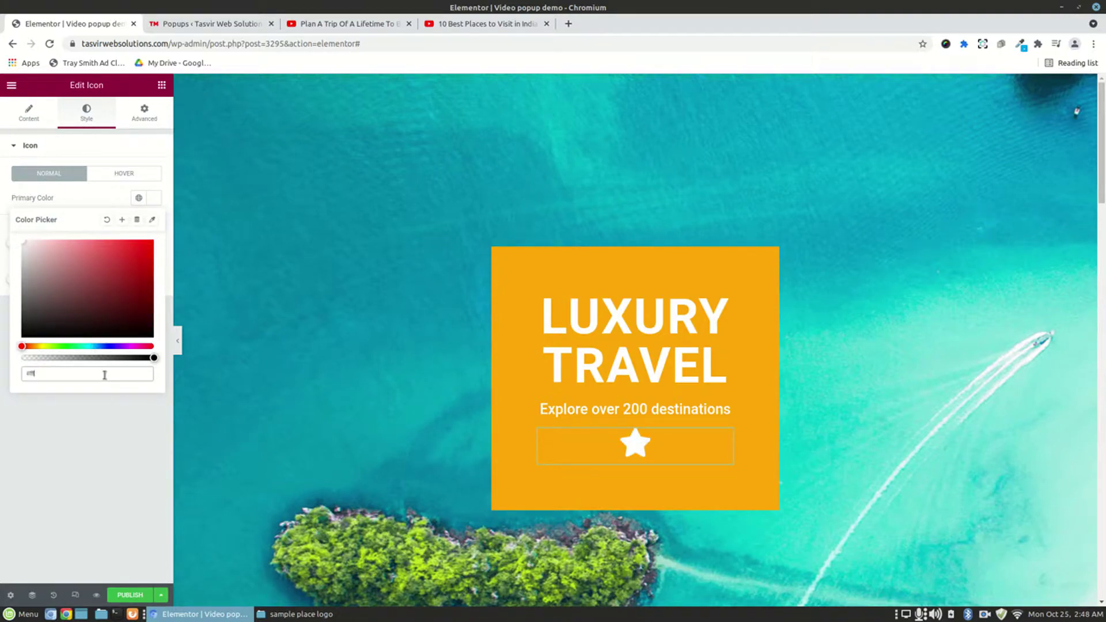
Replace the star with the Play circle icon from the Icon Library.
left_click(32, 114)
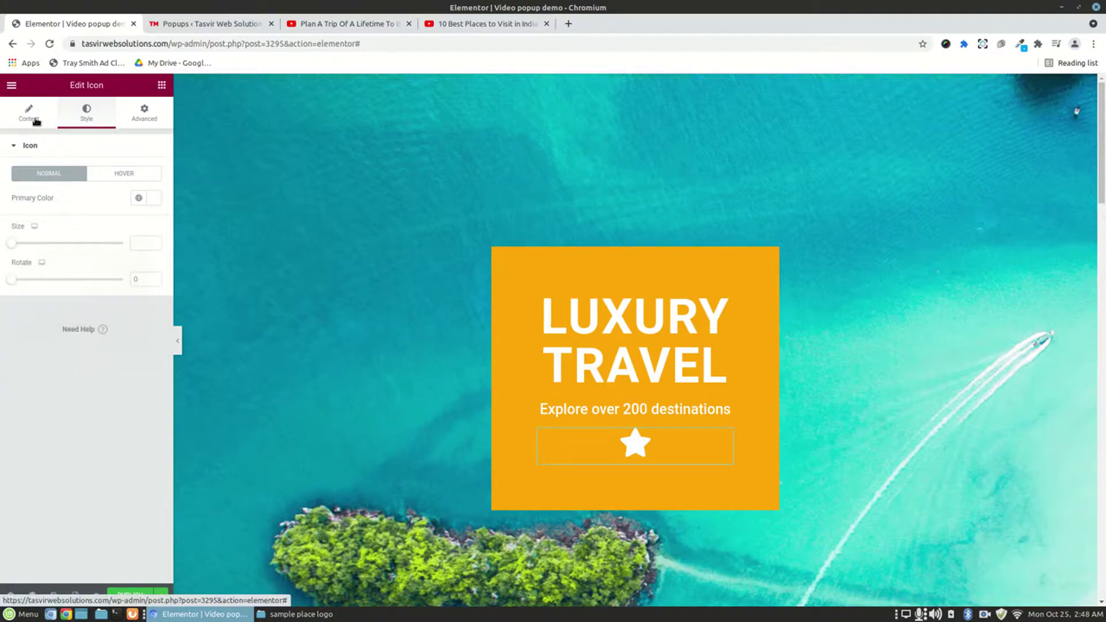
left_click(99, 214)
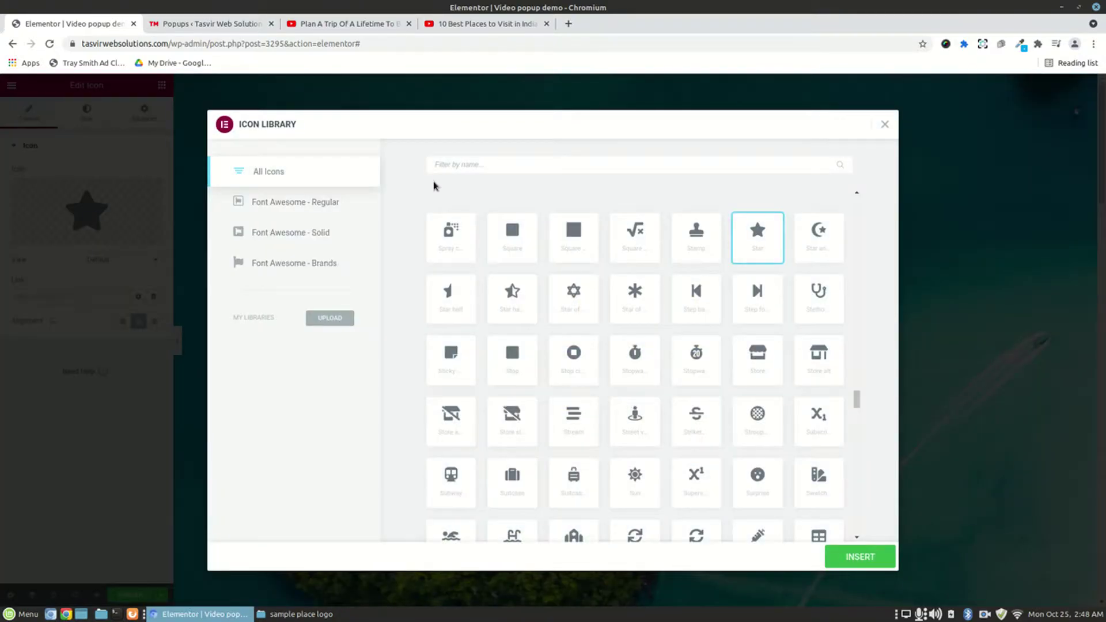
left_click(450, 165)
type("pl")
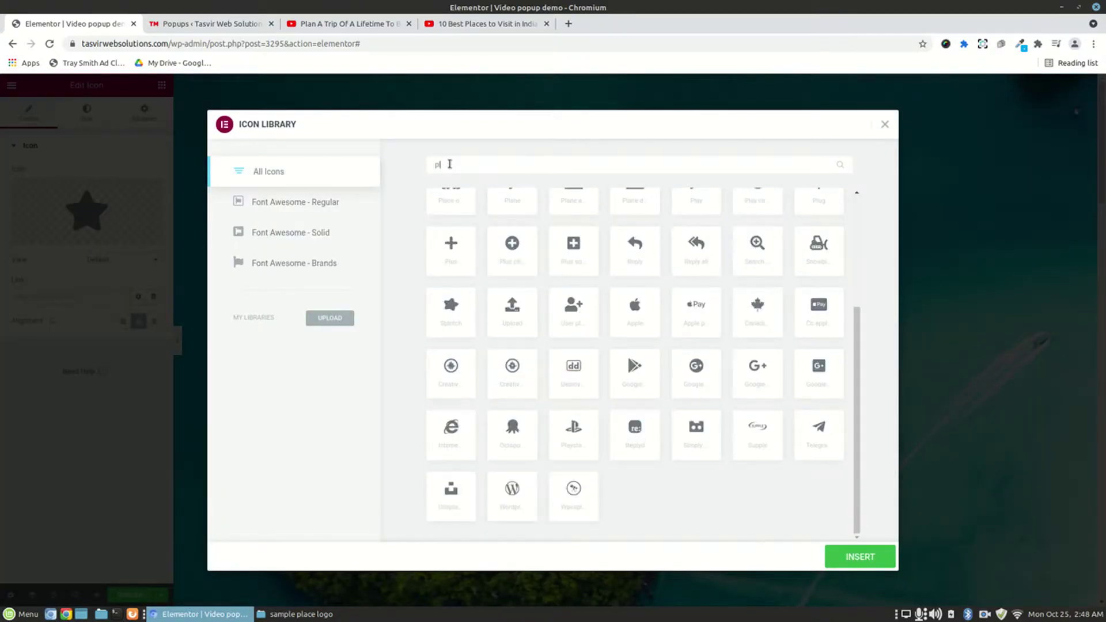
type("ay")
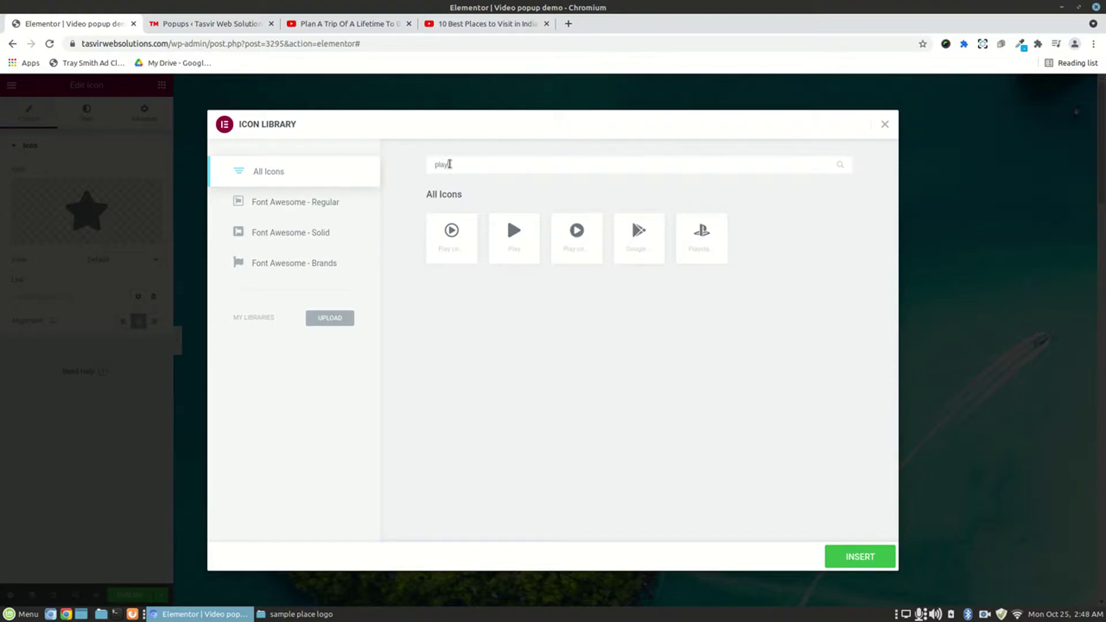
left_click(448, 238)
left_click(858, 558)
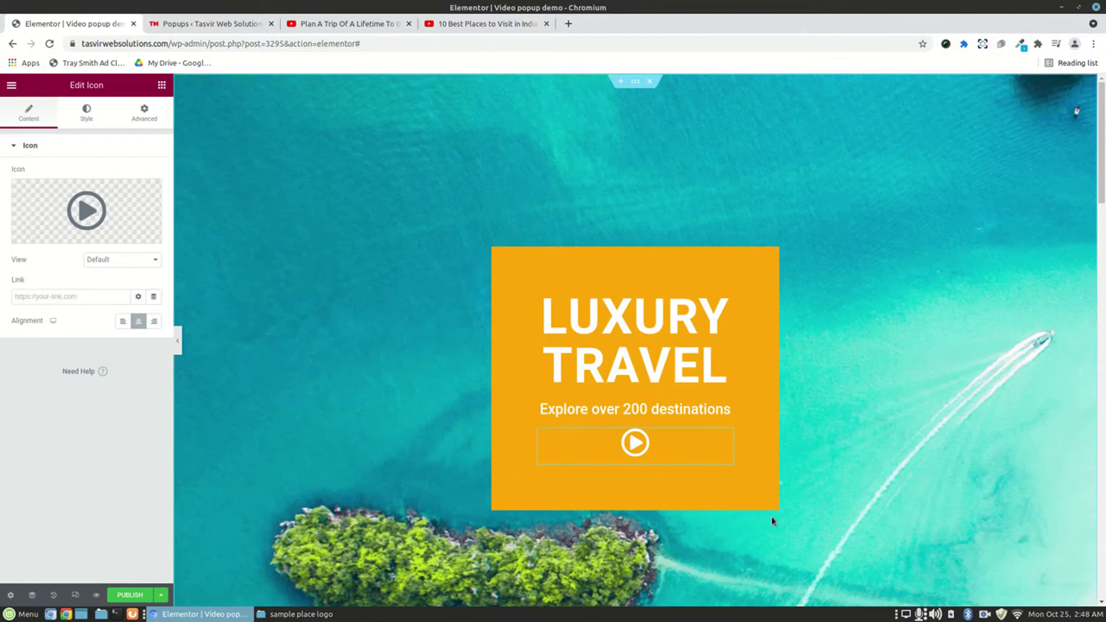
Enlarge the white play-circle icon to size 82, preview the page, and save a draft.
left_click(87, 112)
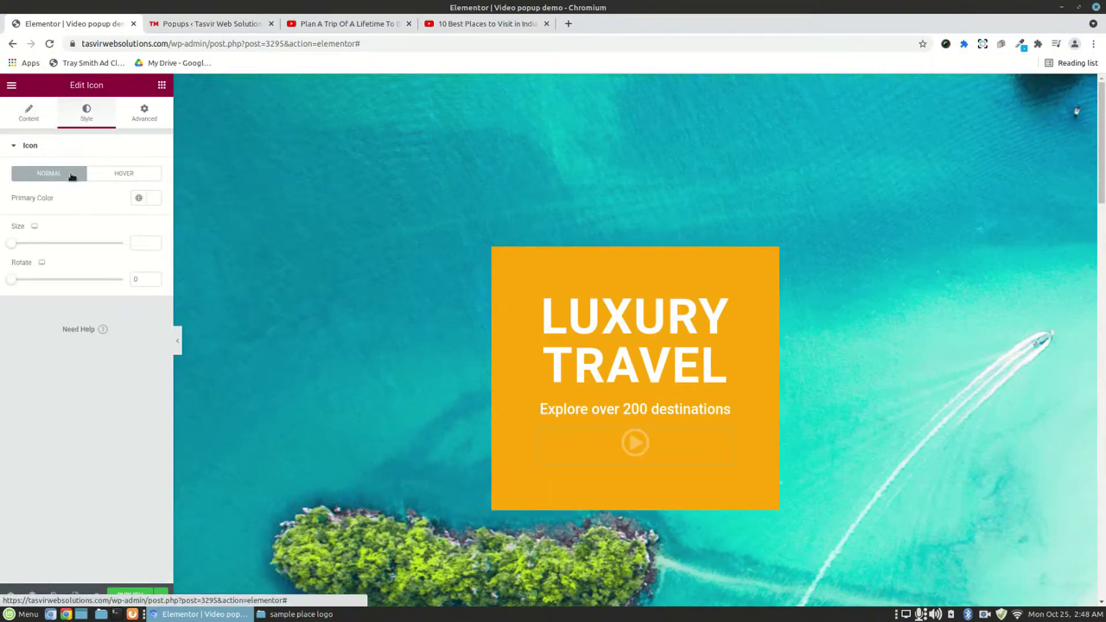
left_click_drag(14, 244, 41, 244)
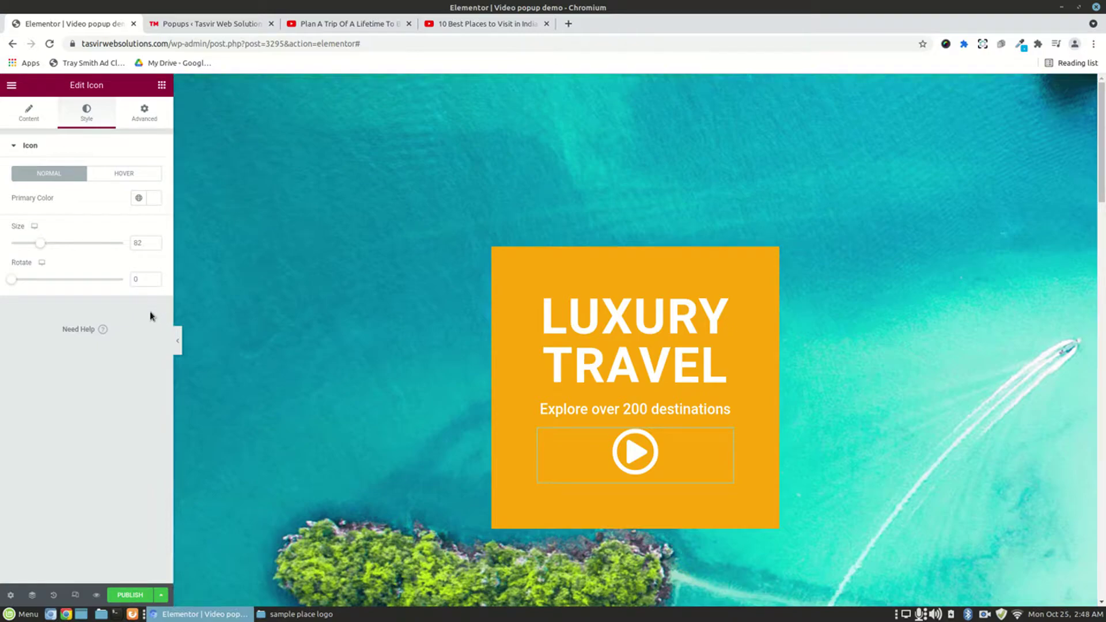
left_click(176, 340)
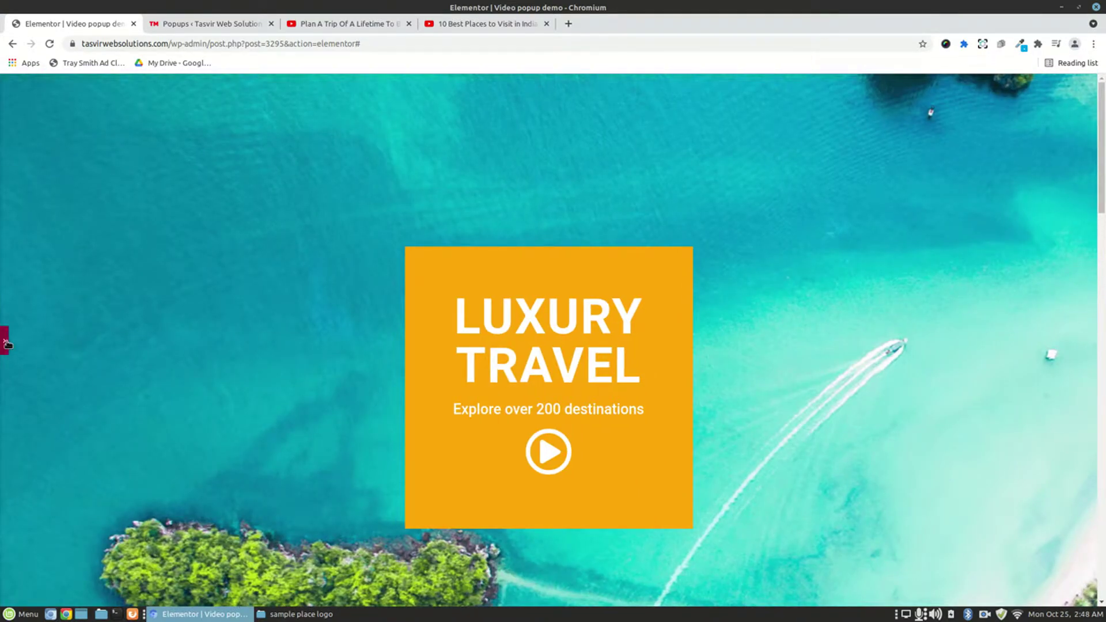
left_click(5, 341)
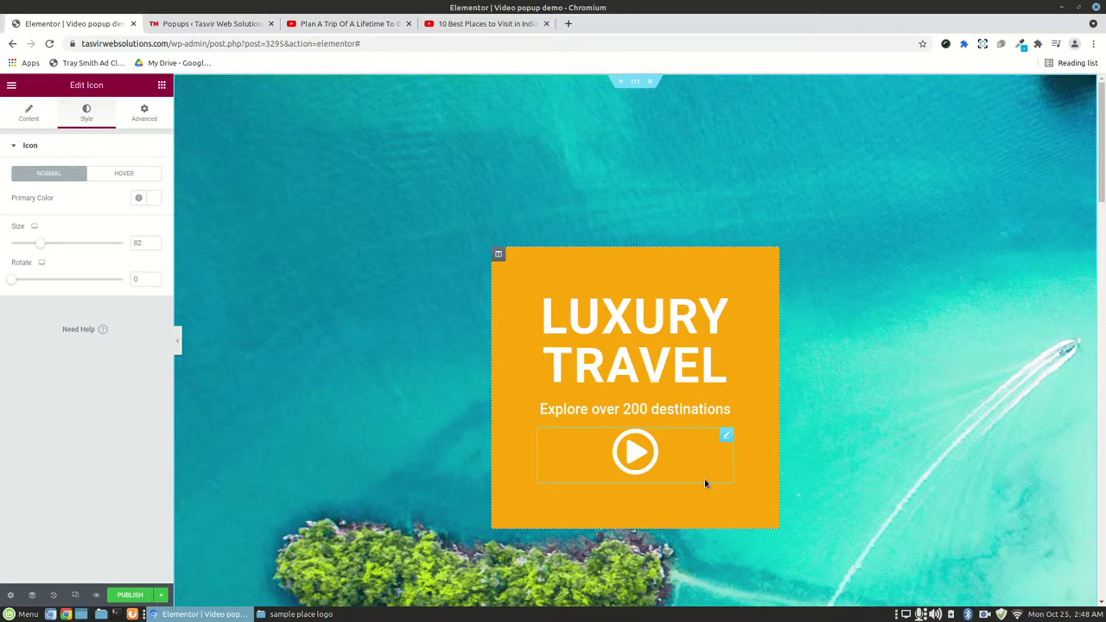
left_click(160, 599)
left_click(89, 542)
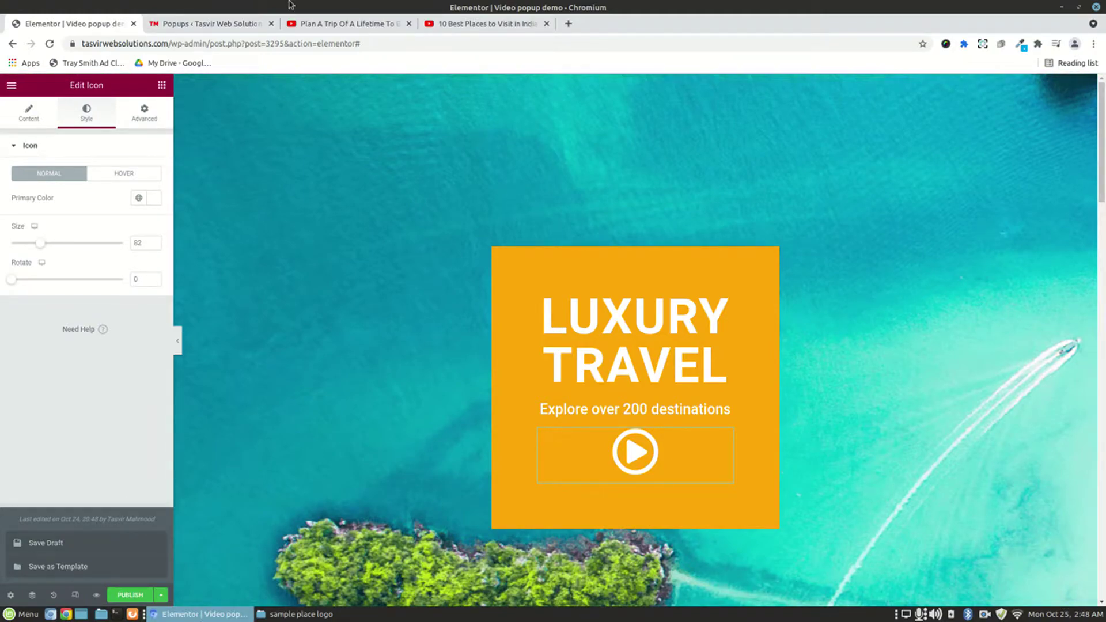
Copy the Bali trip video's URL from YouTube and return to the Elementor tab.
left_click(307, 26)
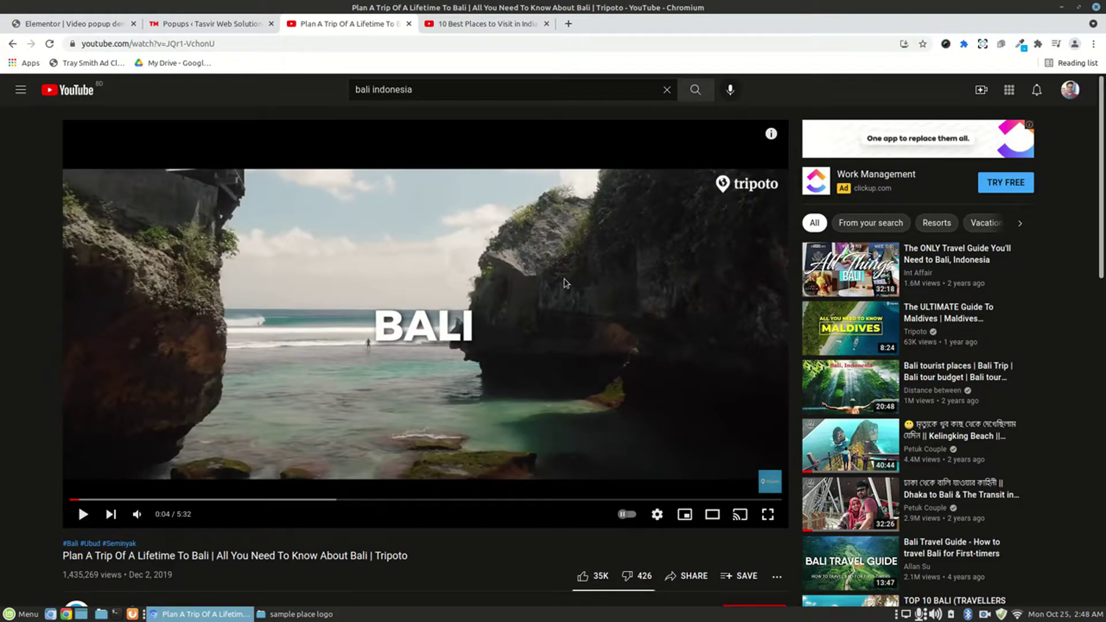
right_click(427, 272)
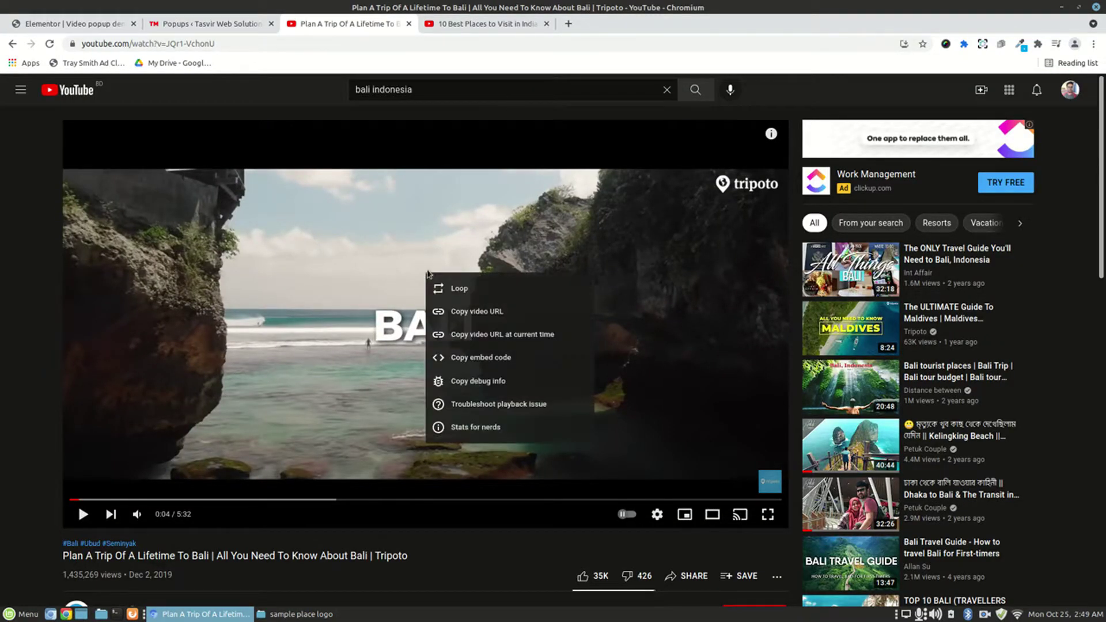
left_click(459, 311)
left_click(101, 26)
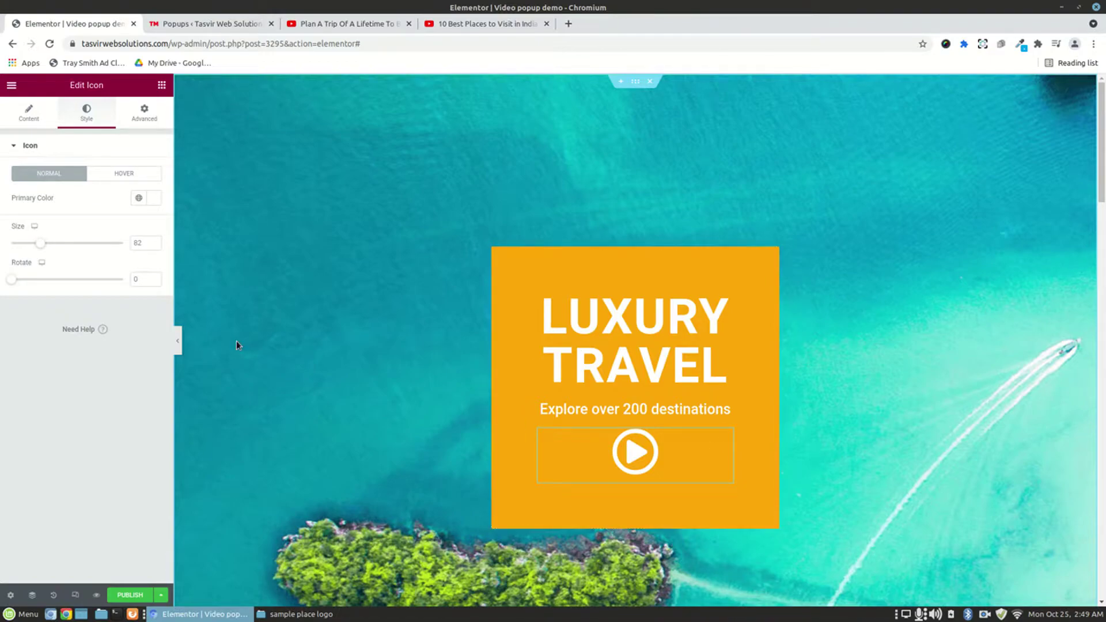
Set the play icon's link to the dynamic Lightbox action.
left_click(40, 118)
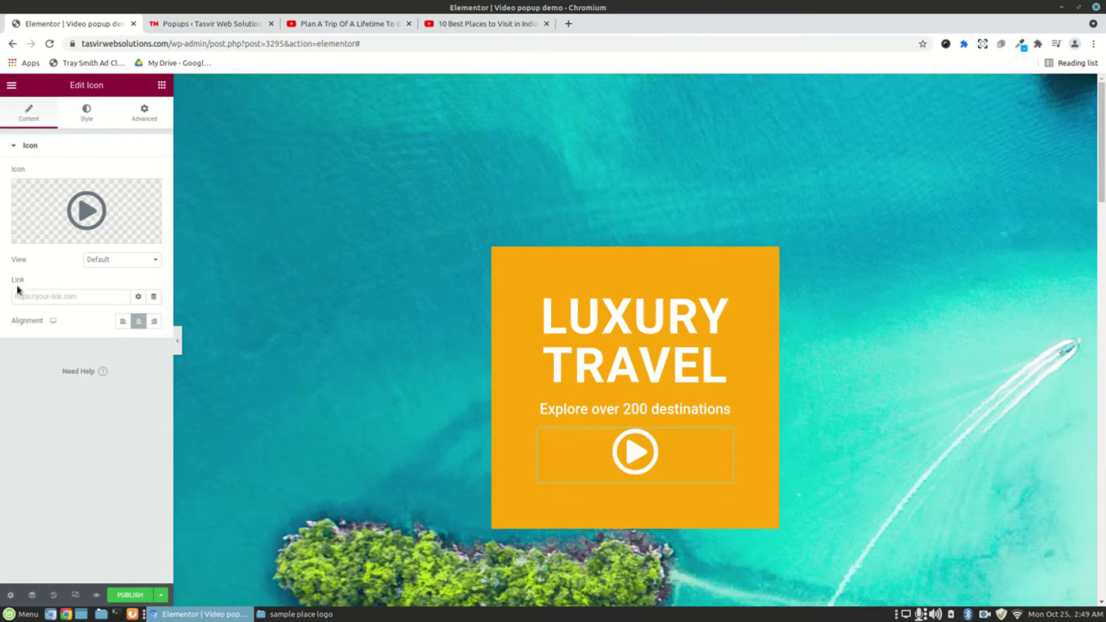
left_click(154, 297)
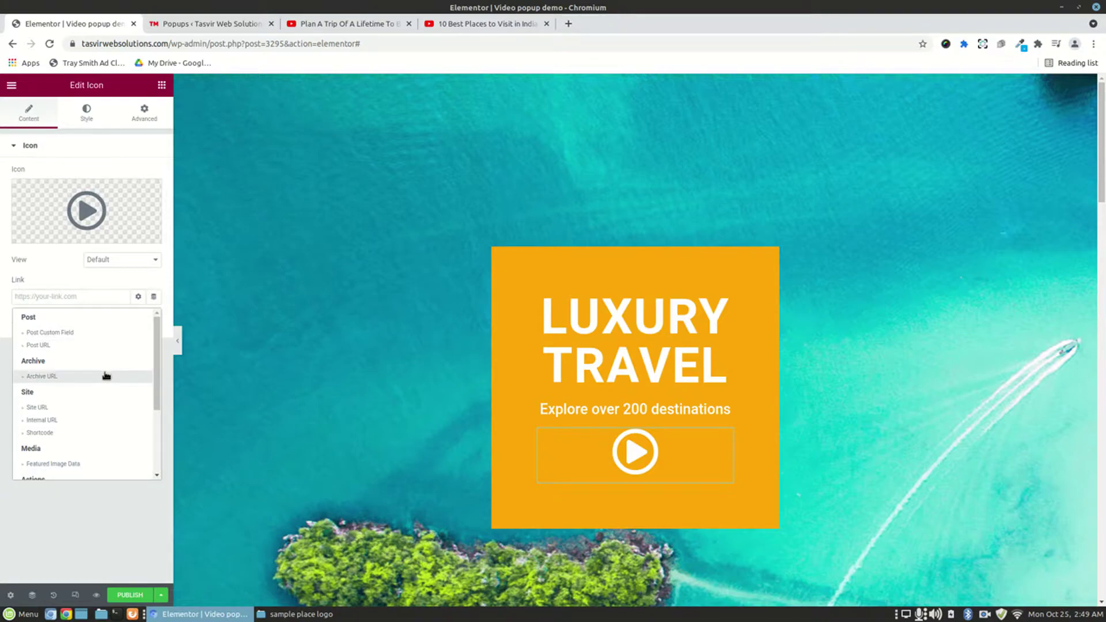
scroll(105, 378, "down", 2)
scroll(104, 378, "down", 1)
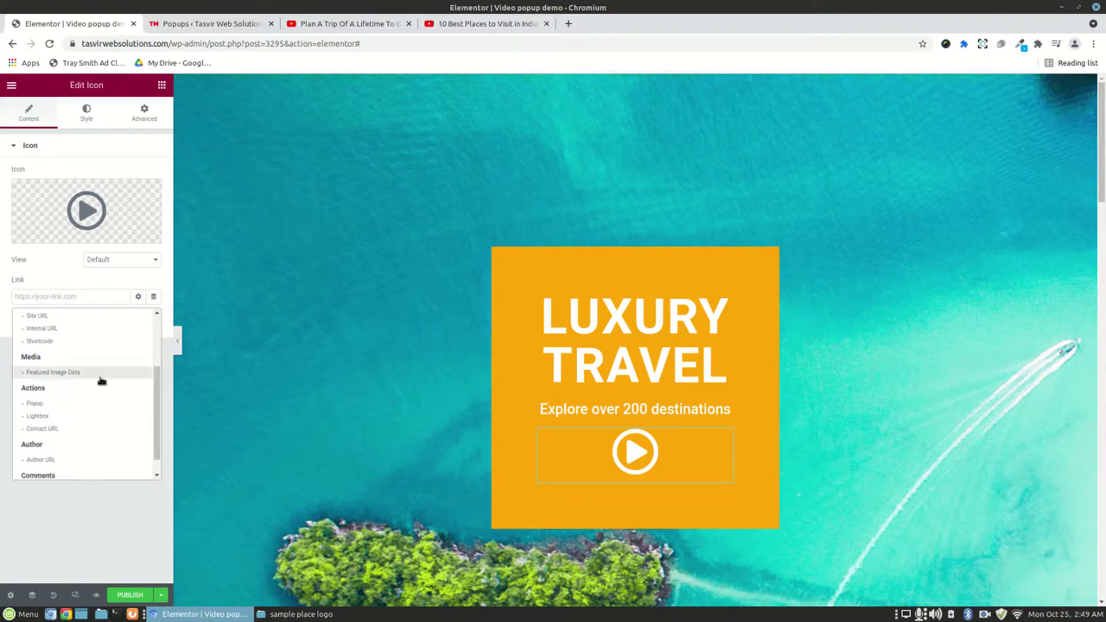
left_click(50, 417)
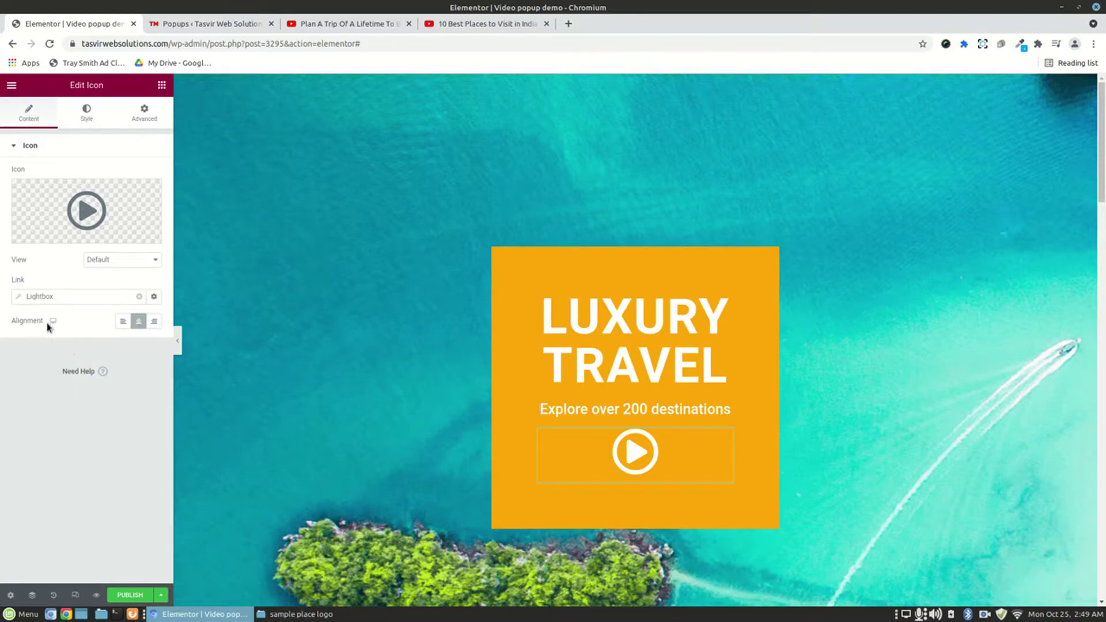
Make the Lightbox show the copied YouTube video URL and save the page as a draft.
left_click(19, 298)
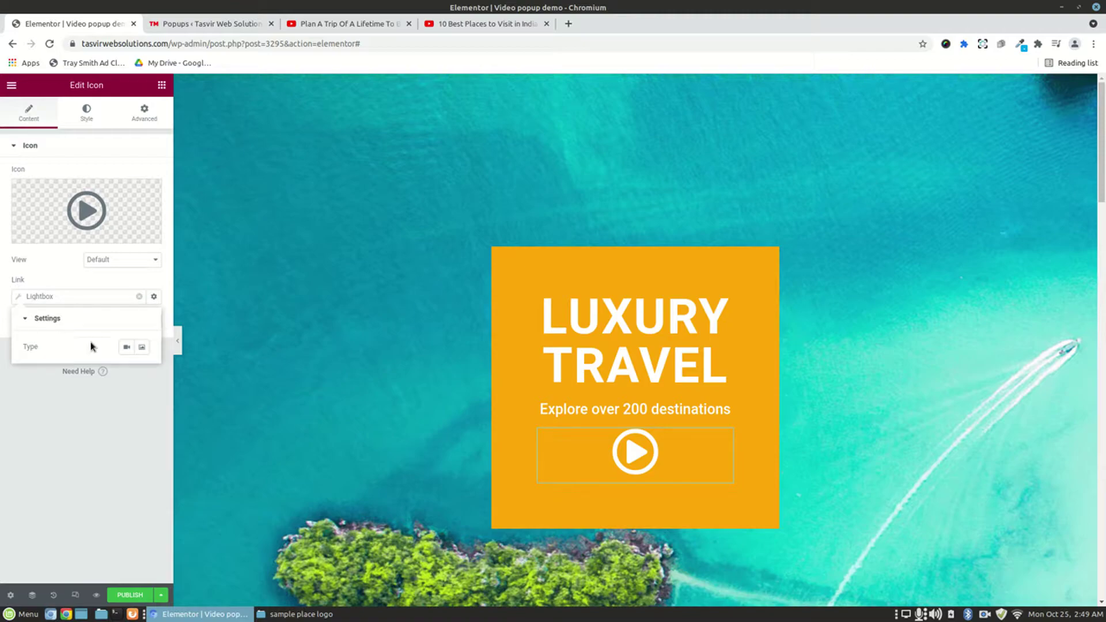
left_click(124, 348)
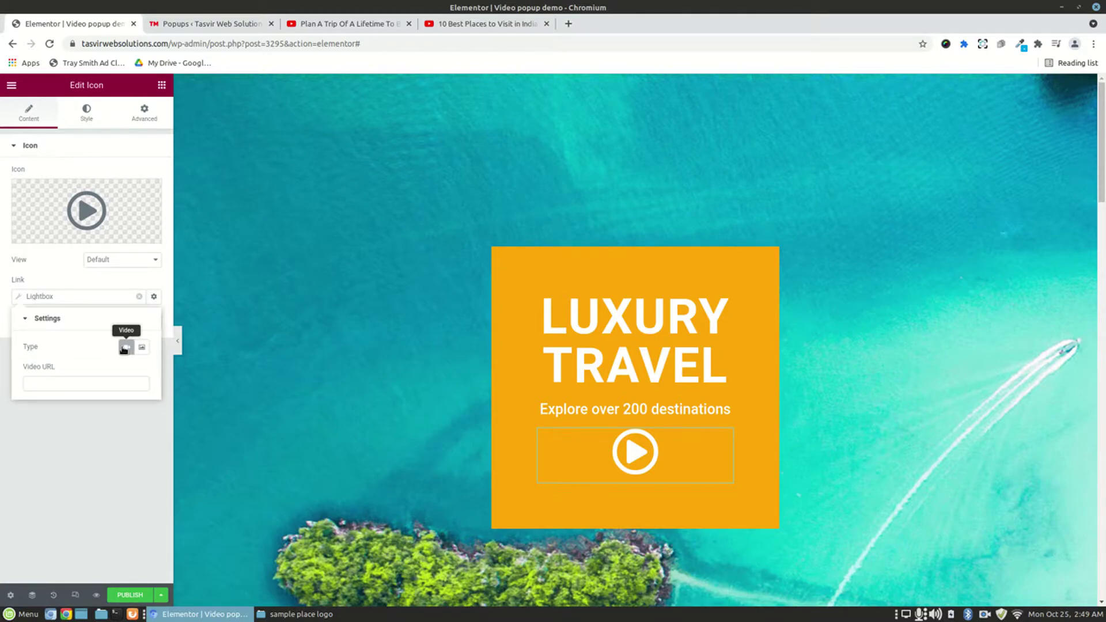
right_click(115, 385)
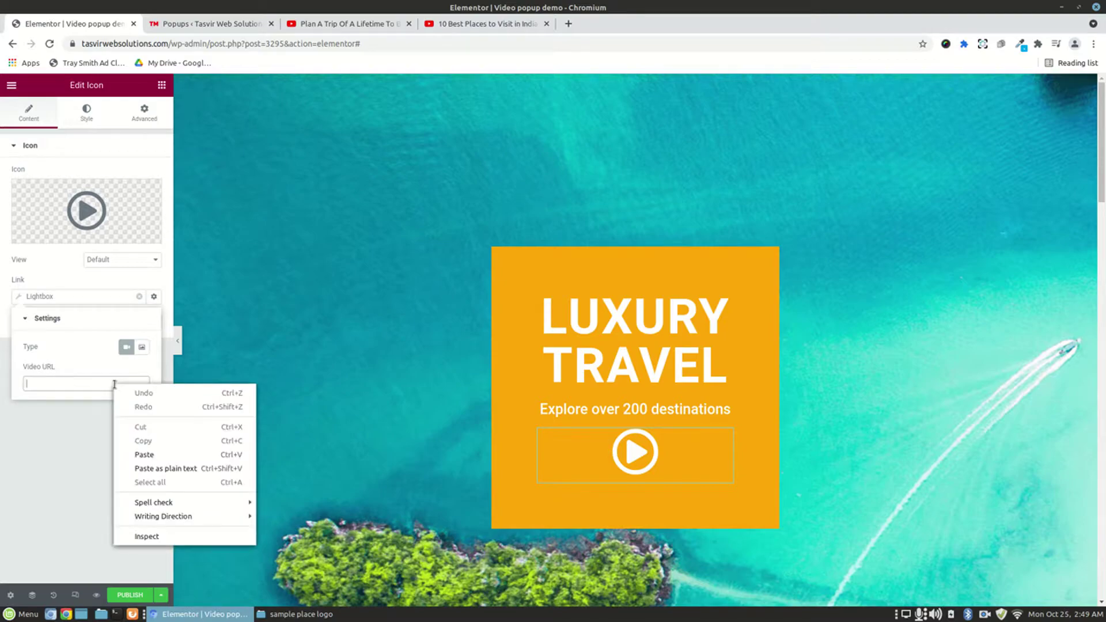
left_click(153, 453)
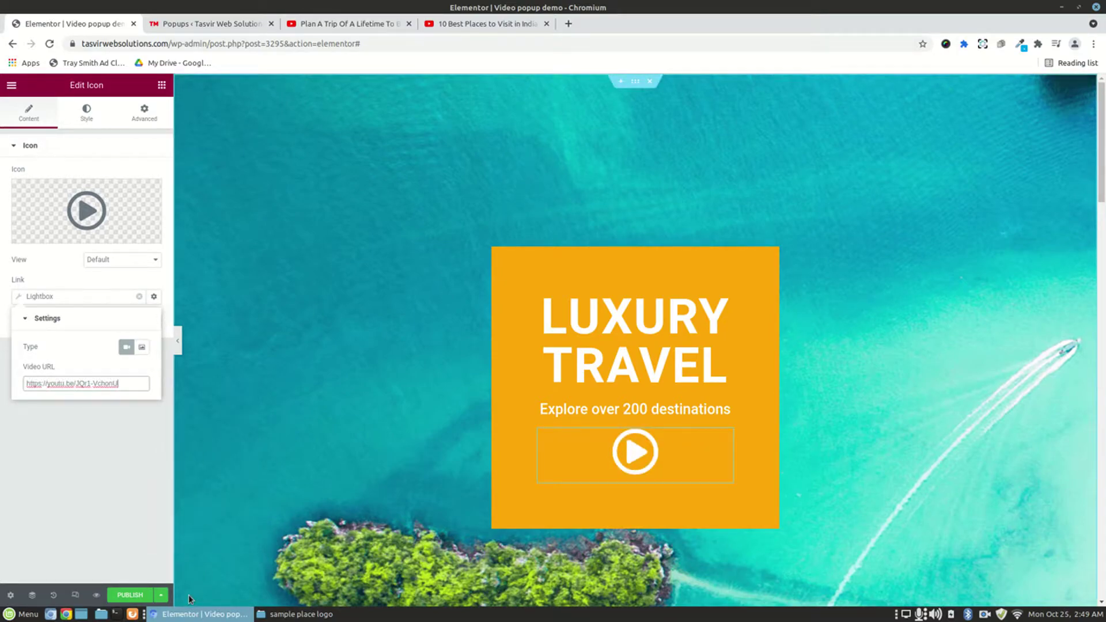
left_click(161, 594)
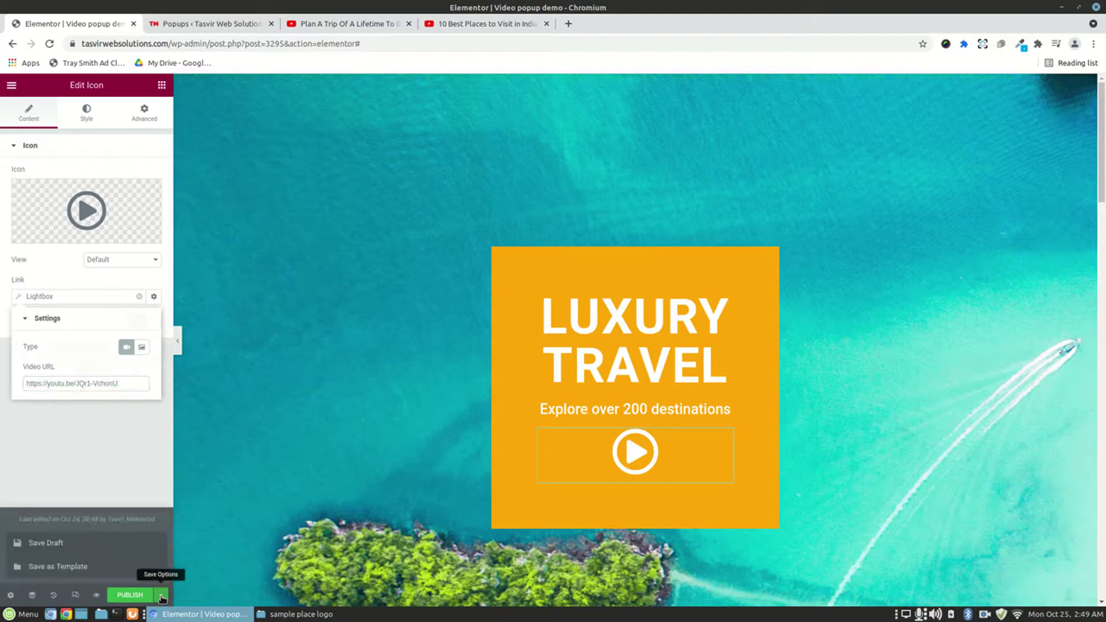
left_click(107, 543)
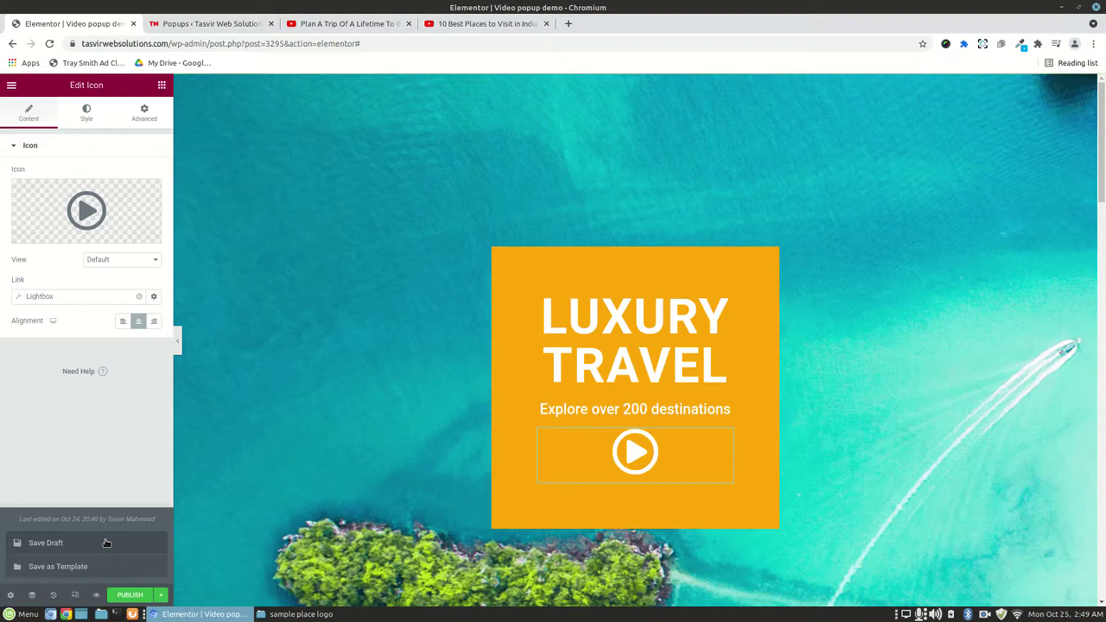
In the preview, open the play icon's lightbox, play and pause the Bali video, then return.
left_click(185, 26)
left_click(72, 25)
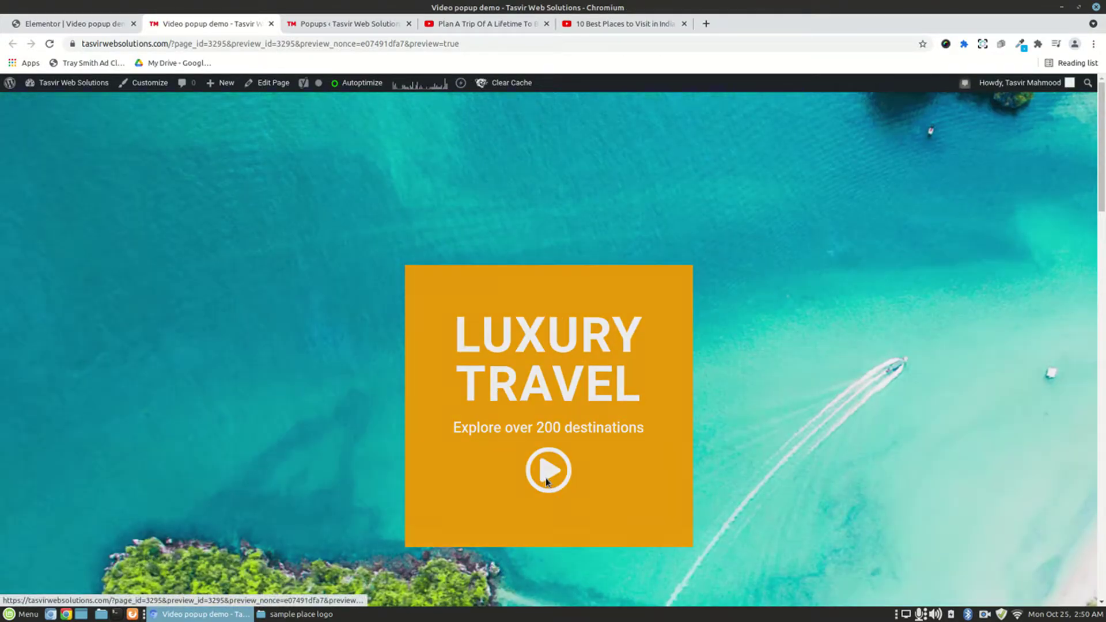
left_click(545, 478)
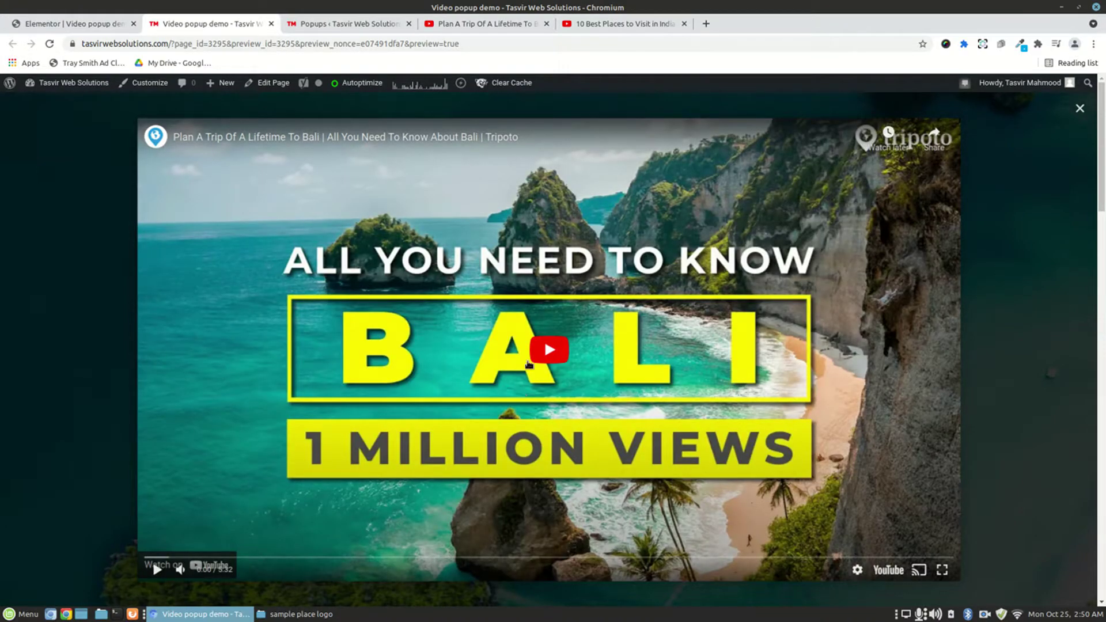
left_click(547, 353)
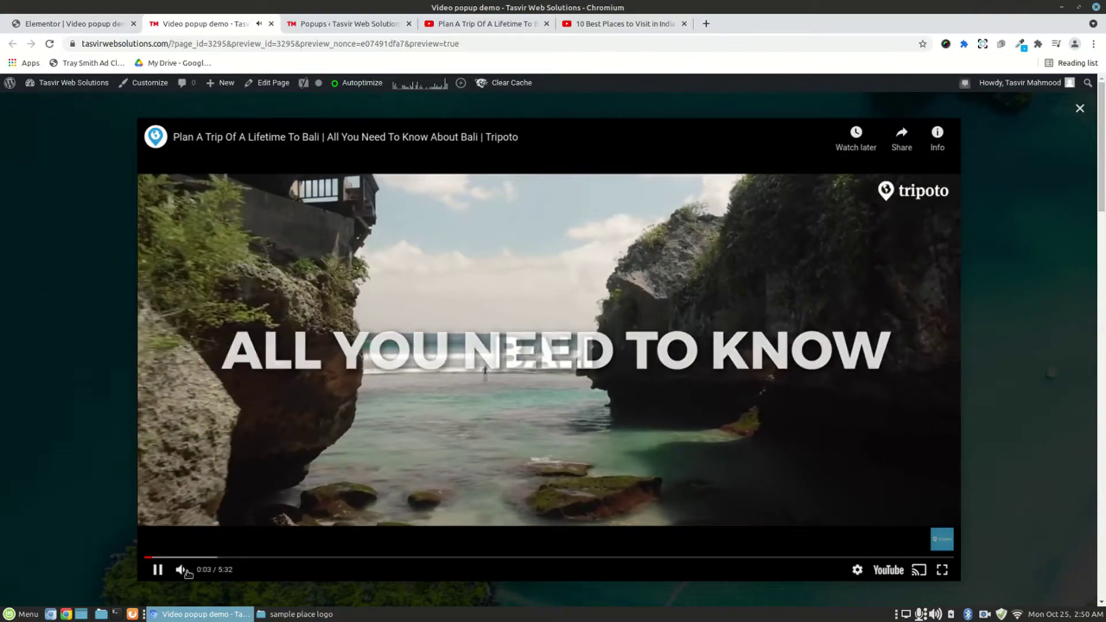
left_click(221, 570)
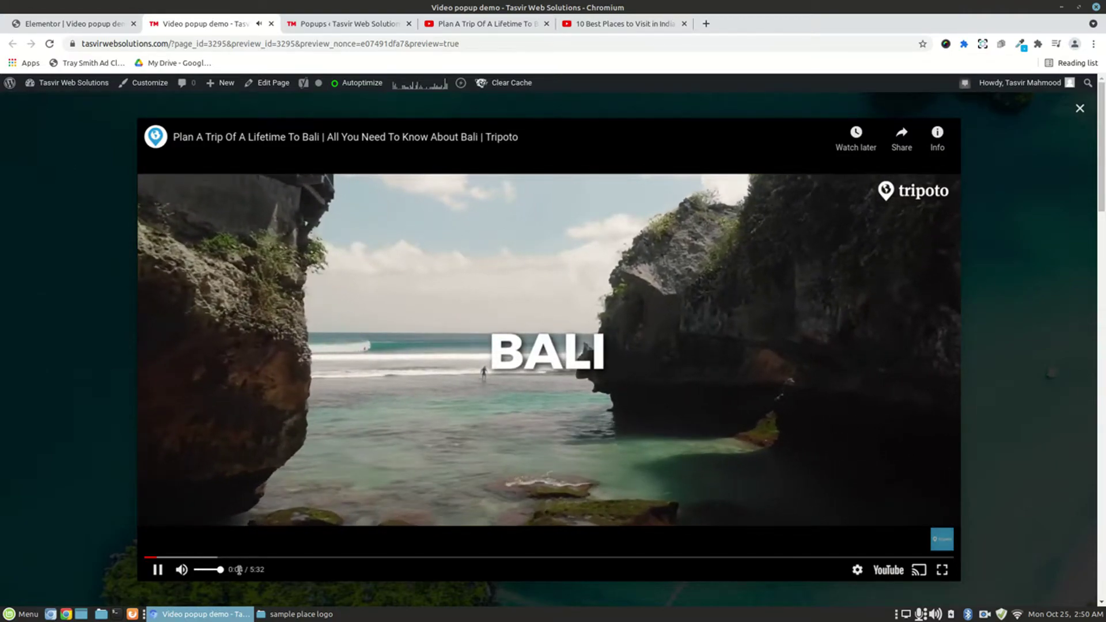
left_click(158, 570)
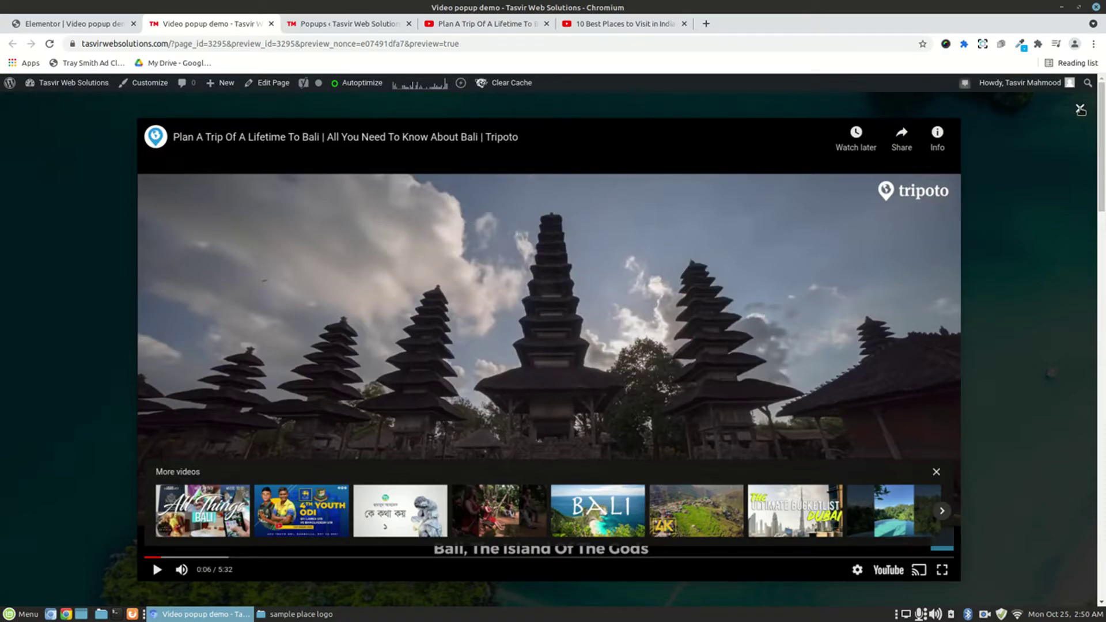
left_click(66, 24)
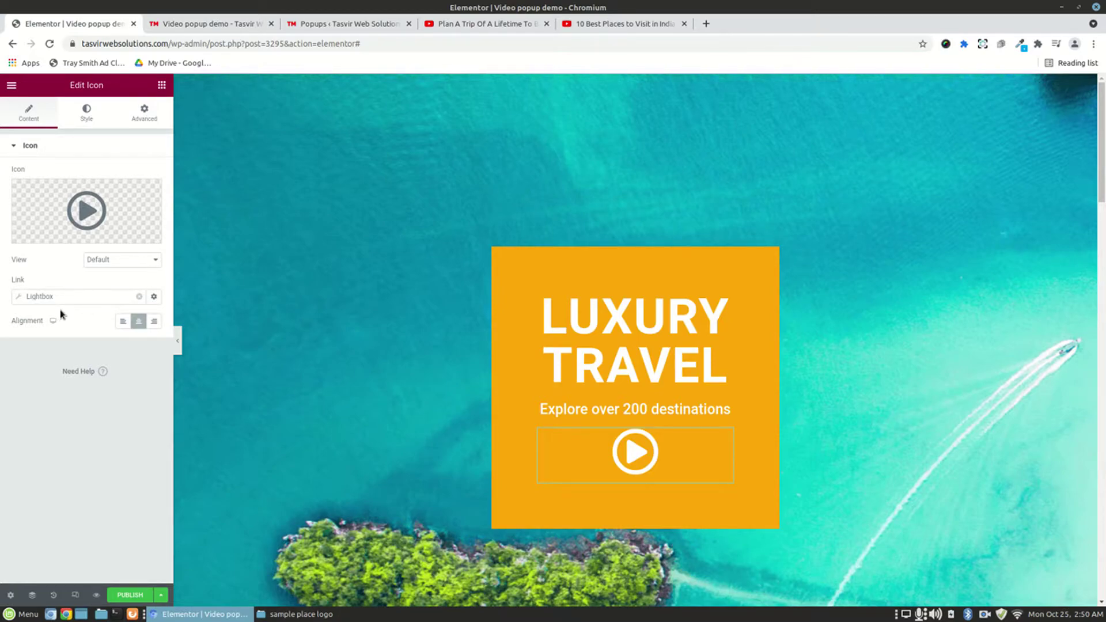
Keep the icon View as Default, then select the London card's 'watch video' button for editing.
left_click(93, 259)
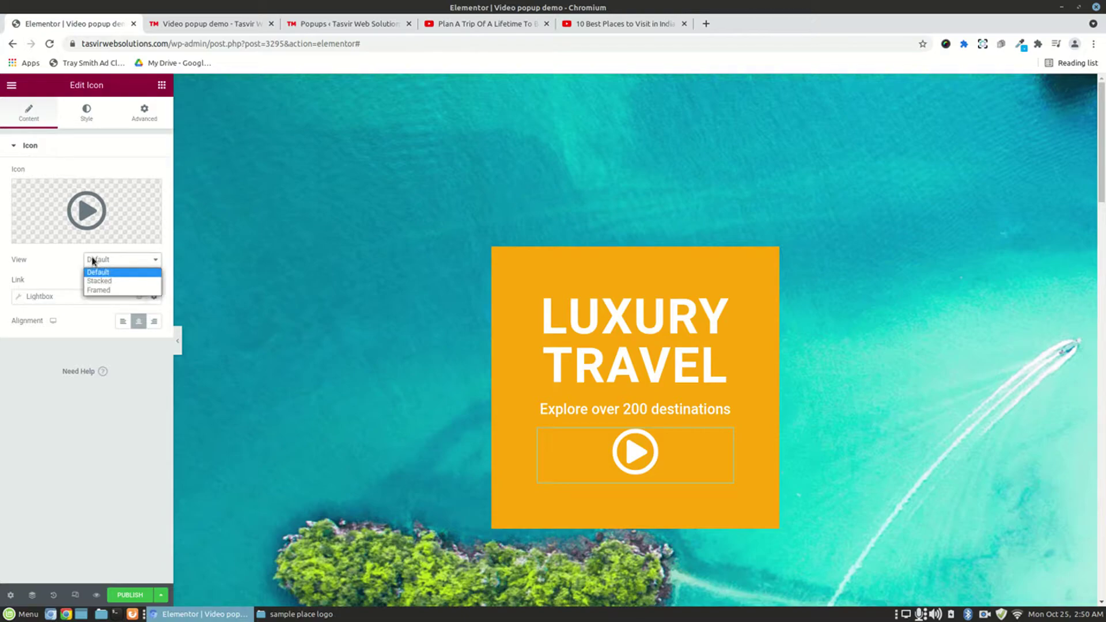
left_click(93, 259)
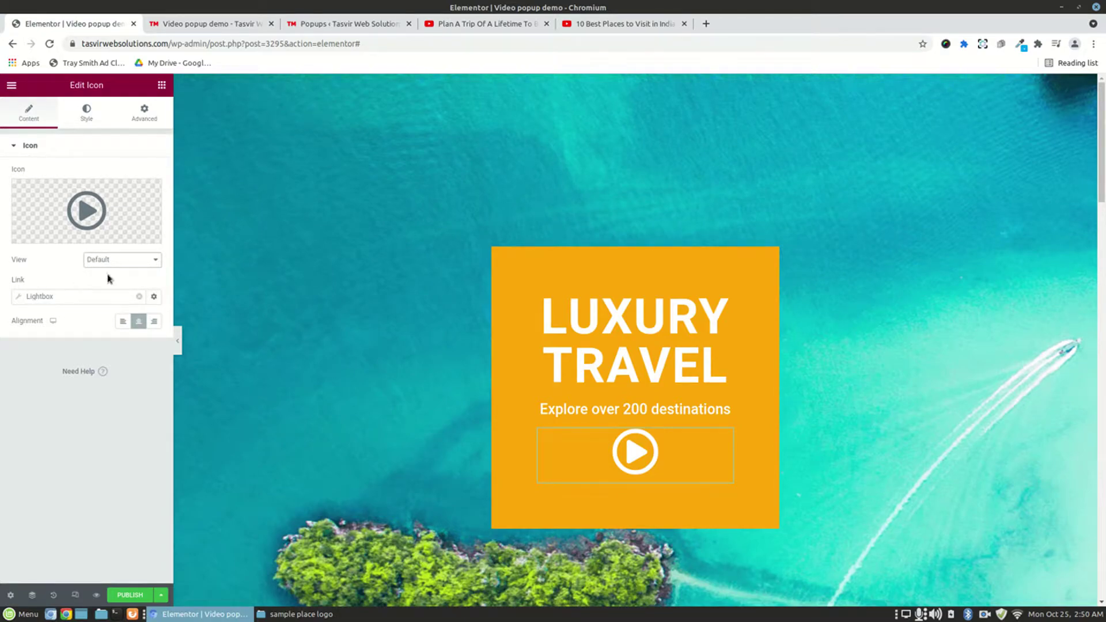
scroll(348, 382, "down", 10)
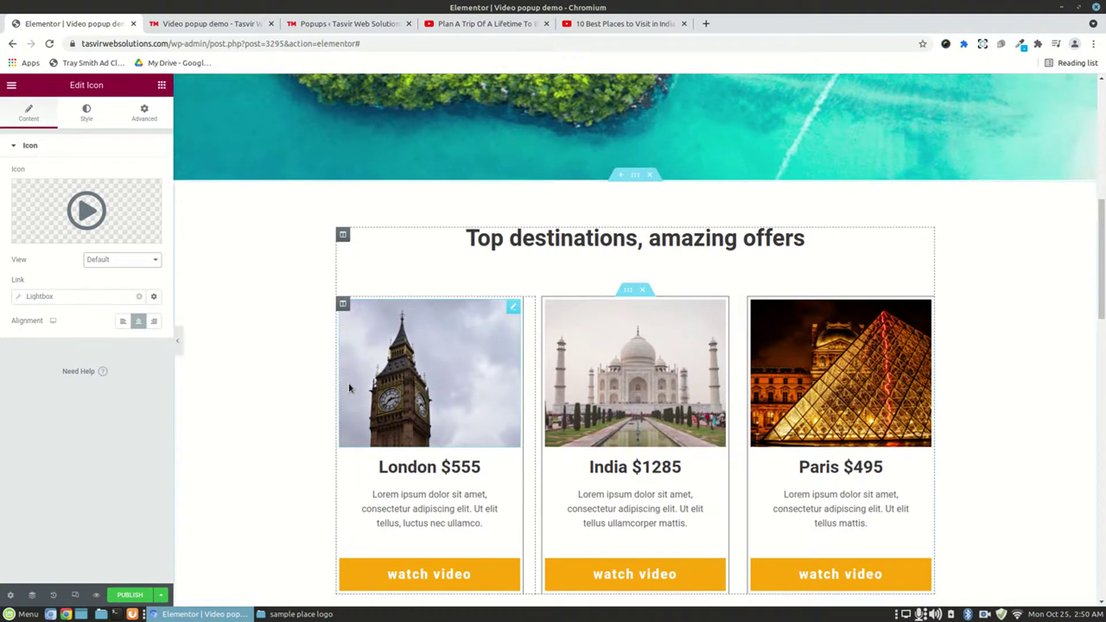
scroll(349, 388, "down", 1)
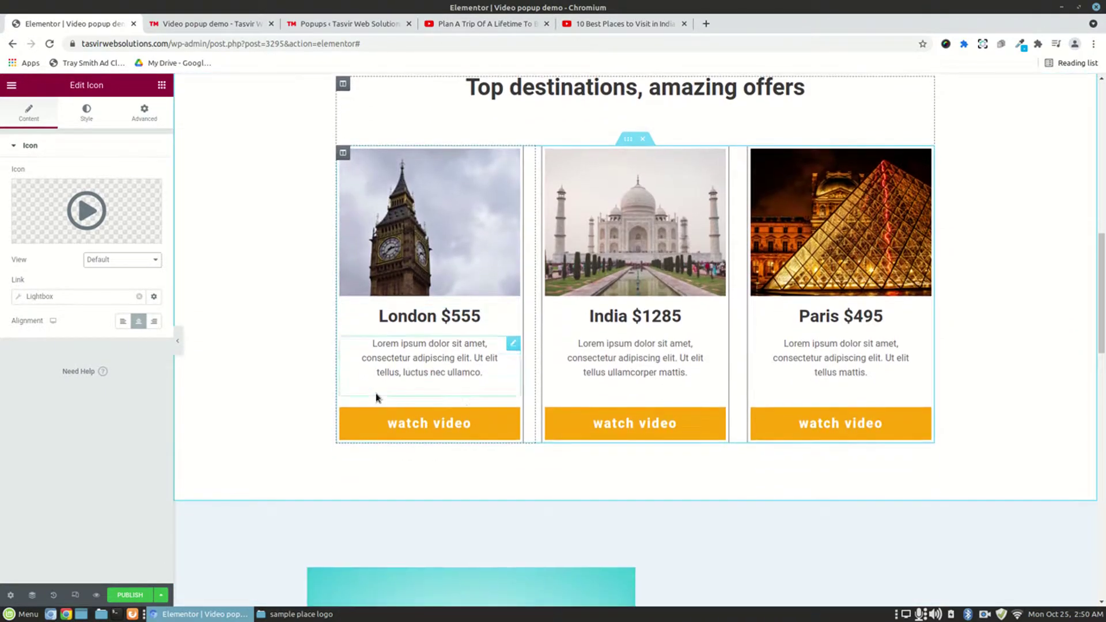
left_click(512, 412)
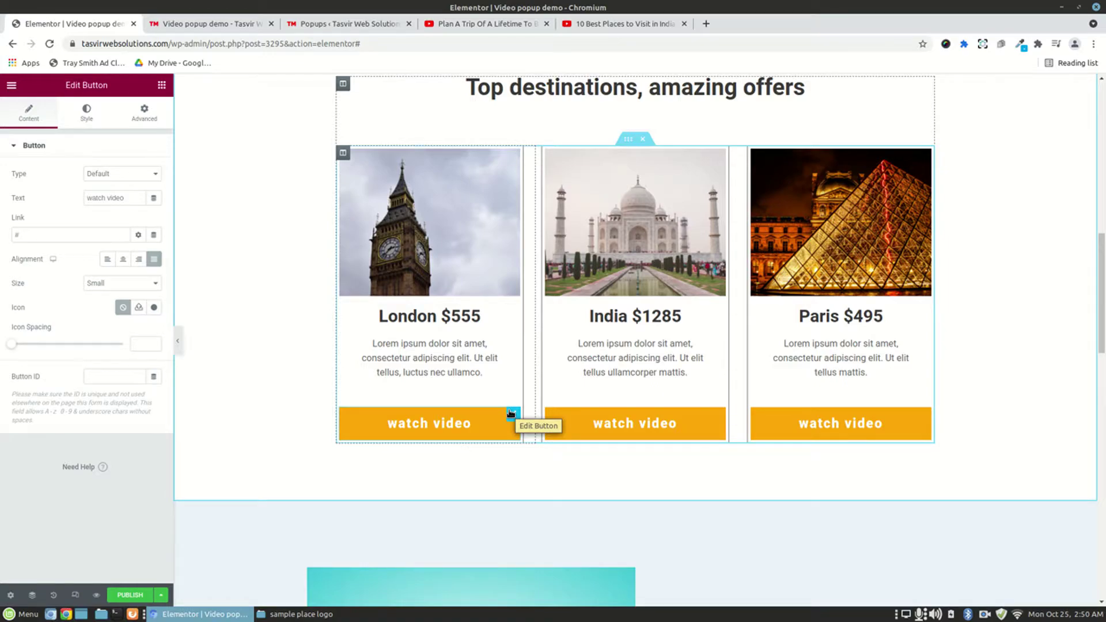
Open the 'travel popup' template from the Popups list in Elementor in a new tab.
left_click(206, 26)
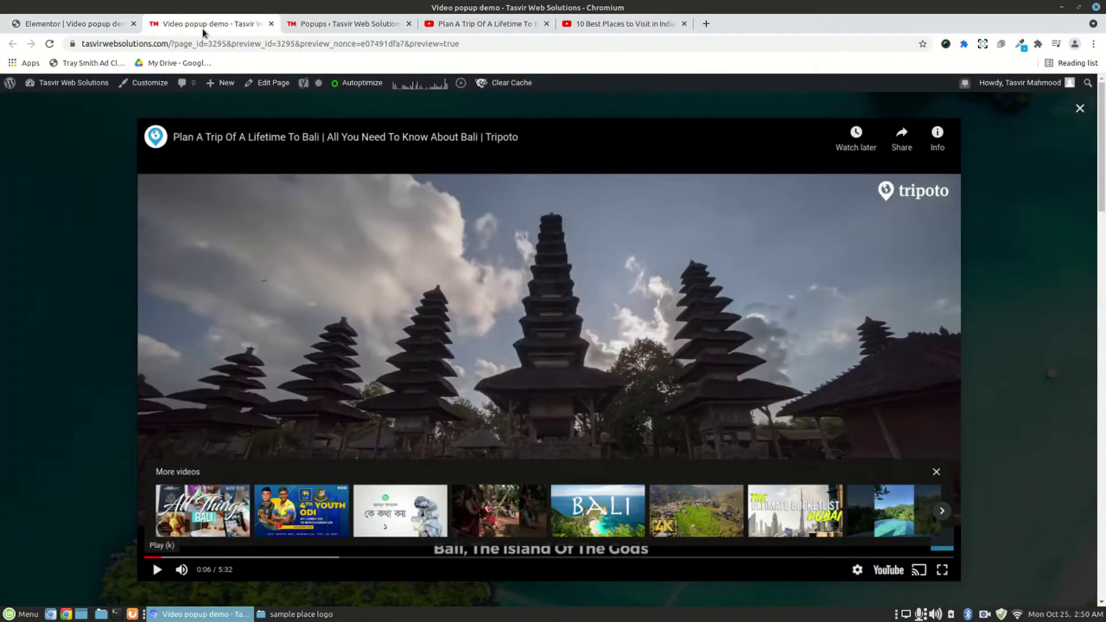
left_click(318, 26)
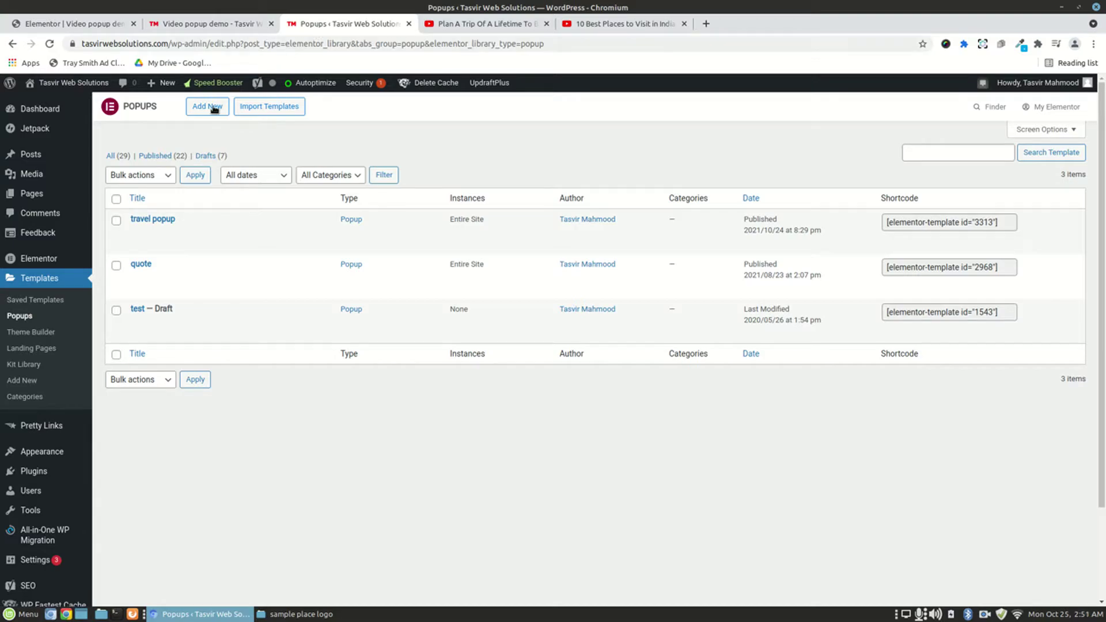
mouse_move(179, 223)
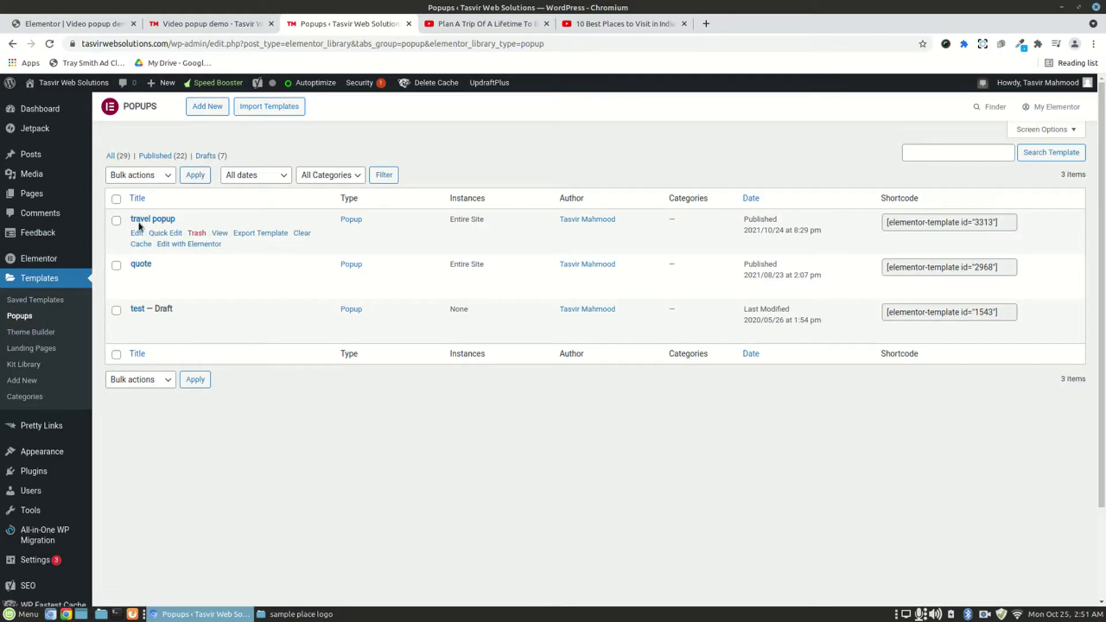
right_click(183, 245)
left_click(213, 253)
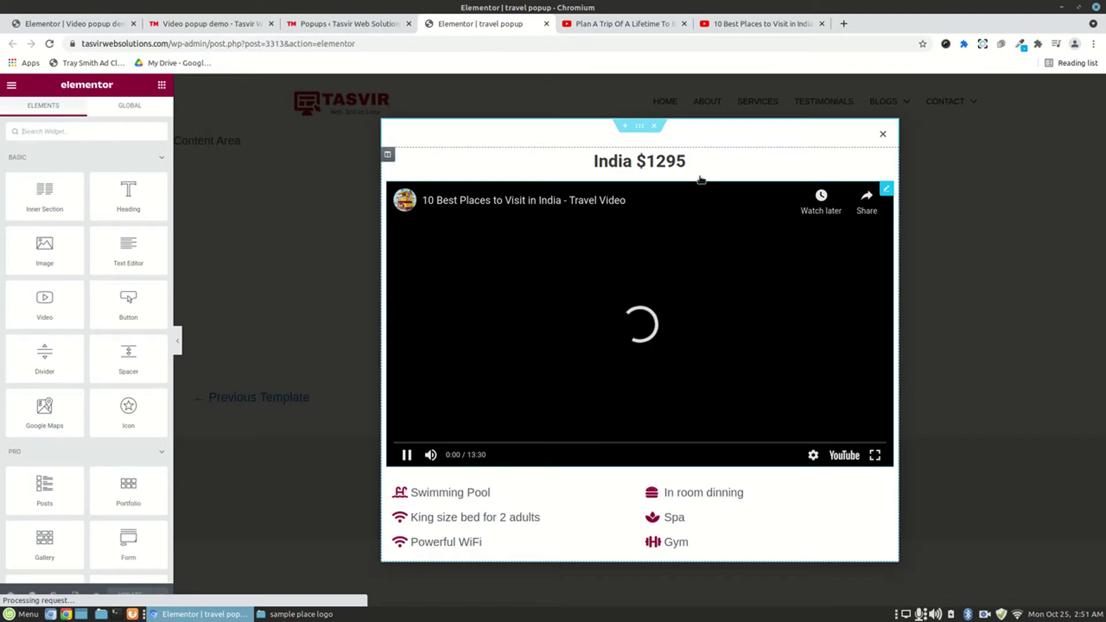
Open the popup's India video settings to confirm Autoplay and Player Controls, pausing the preview.
left_click(886, 188)
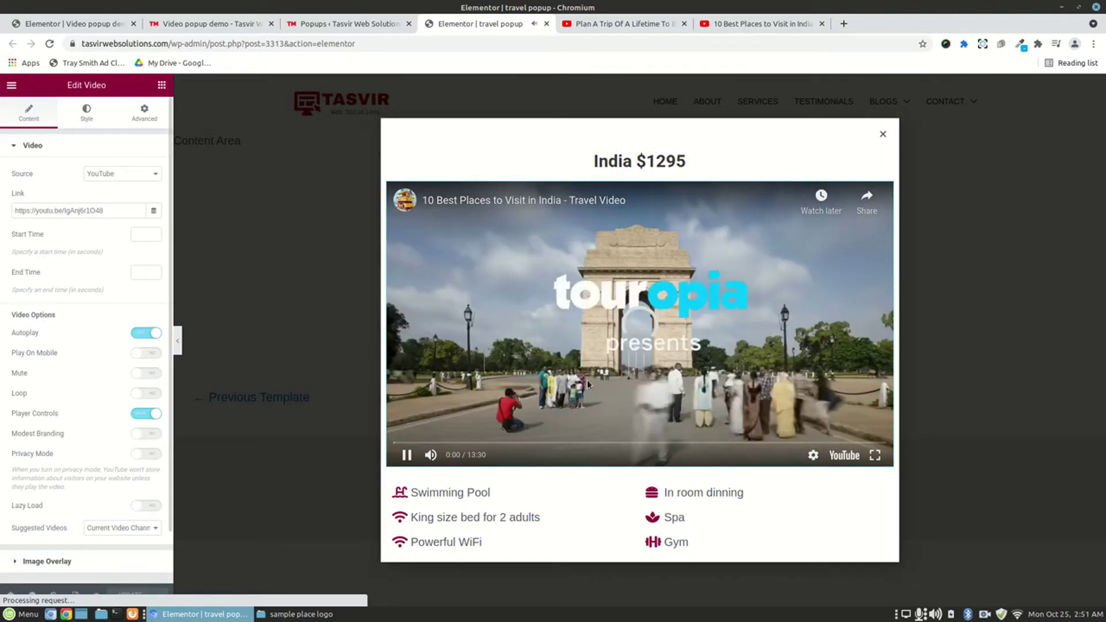
left_click(407, 456)
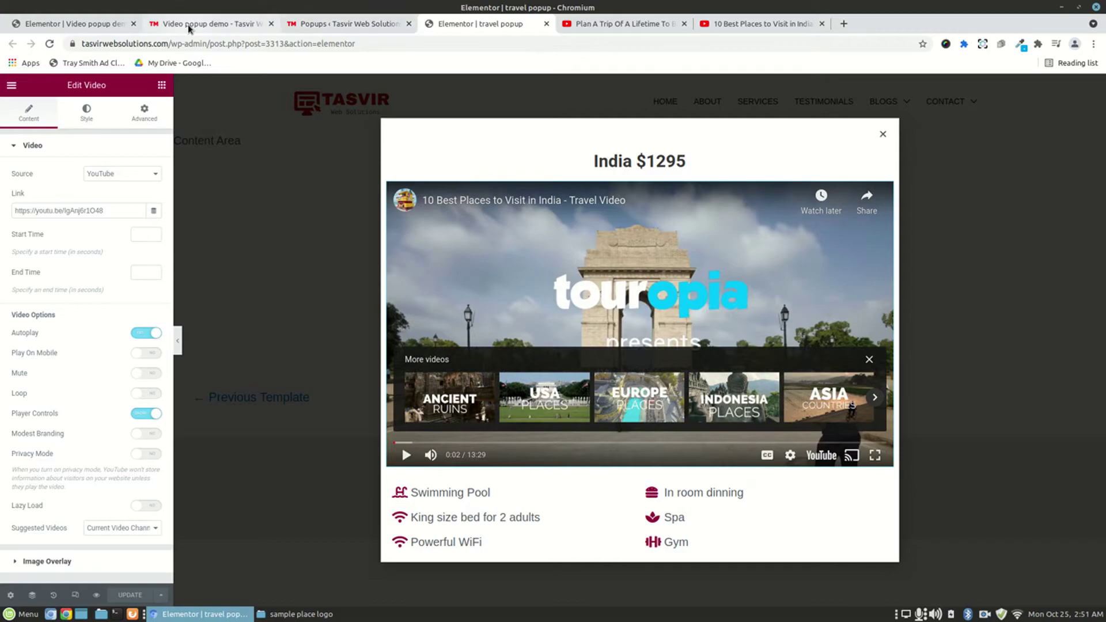
Set the London button's link to the dynamic Popup action.
left_click(207, 25)
left_click(53, 26)
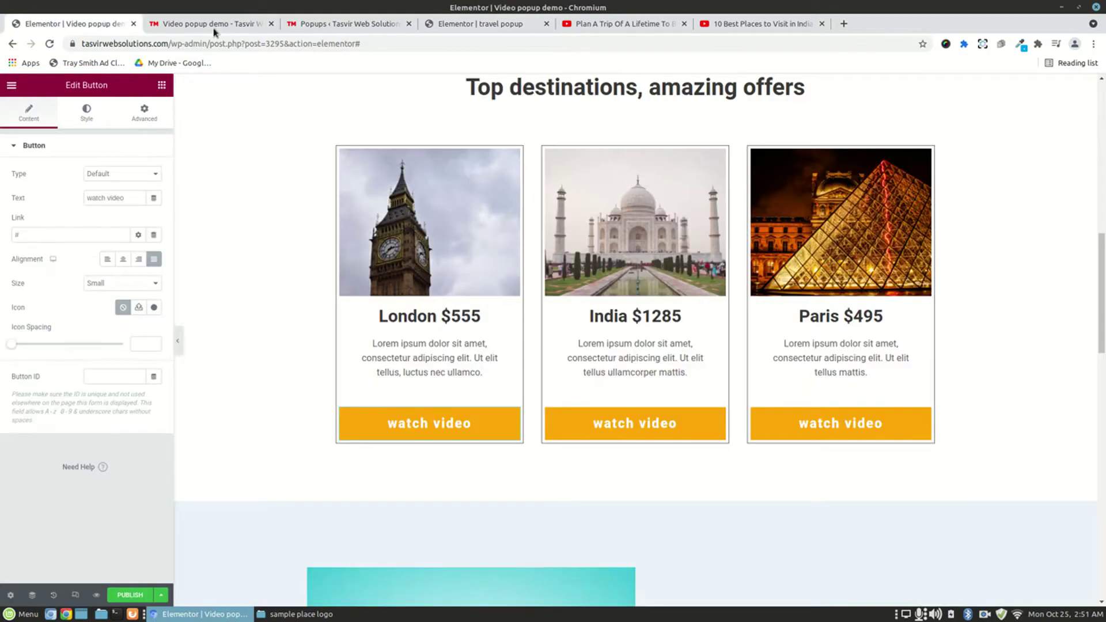
left_click(345, 24)
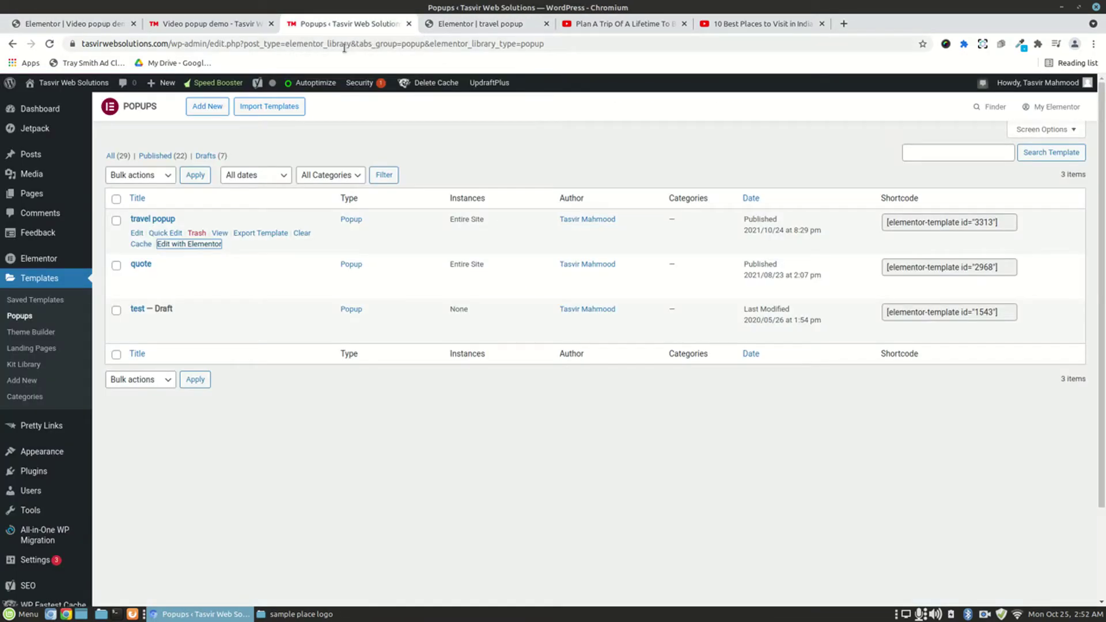
left_click(36, 26)
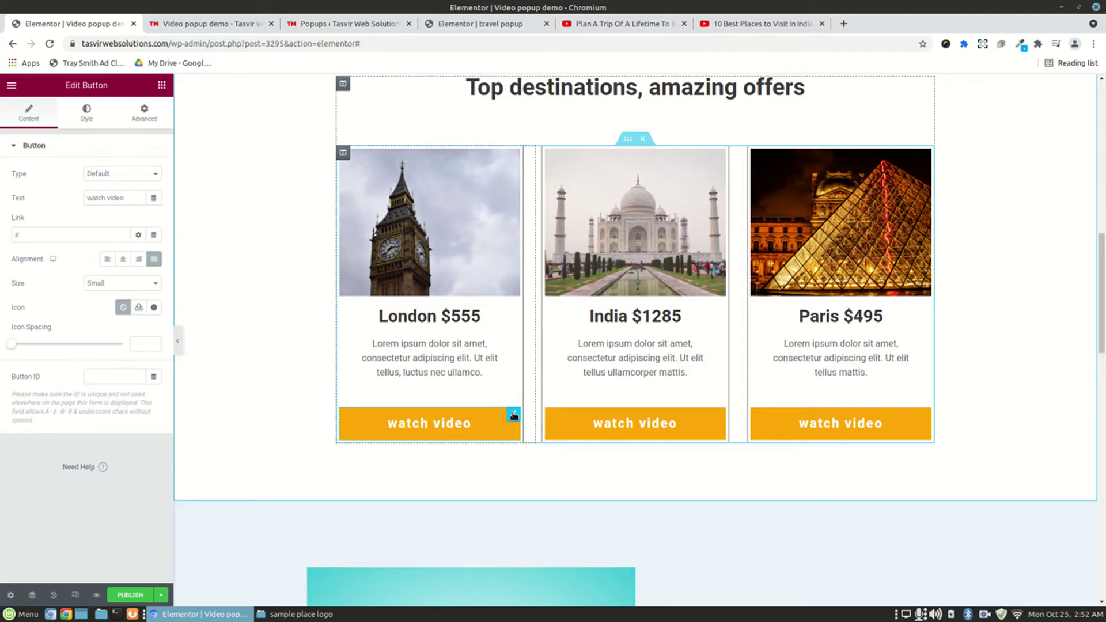
left_click(154, 235)
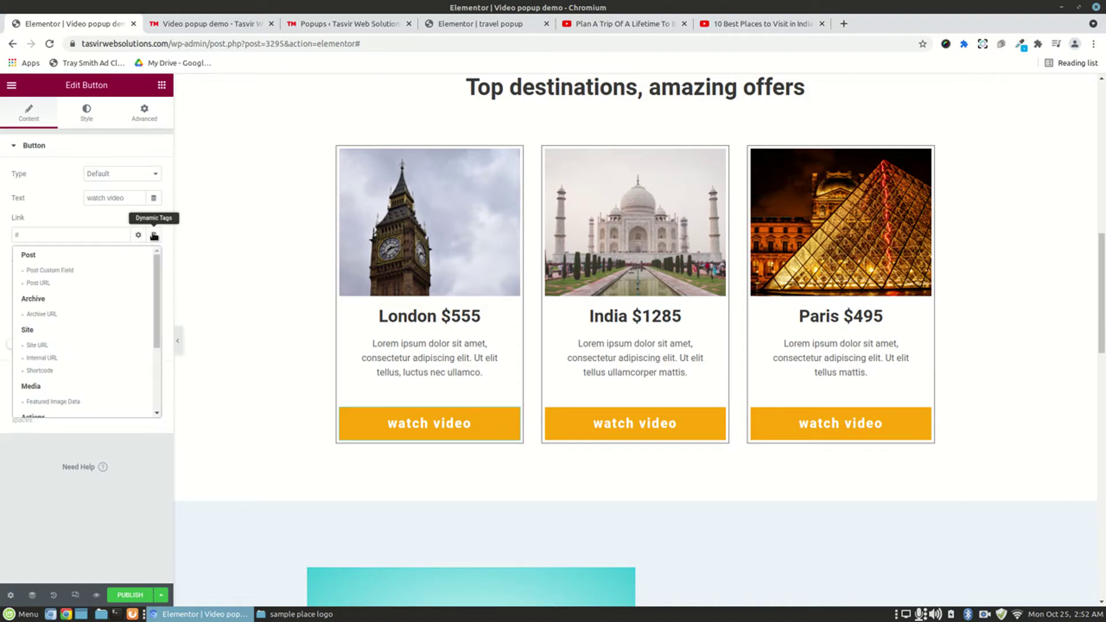
scroll(63, 329, "down", 1)
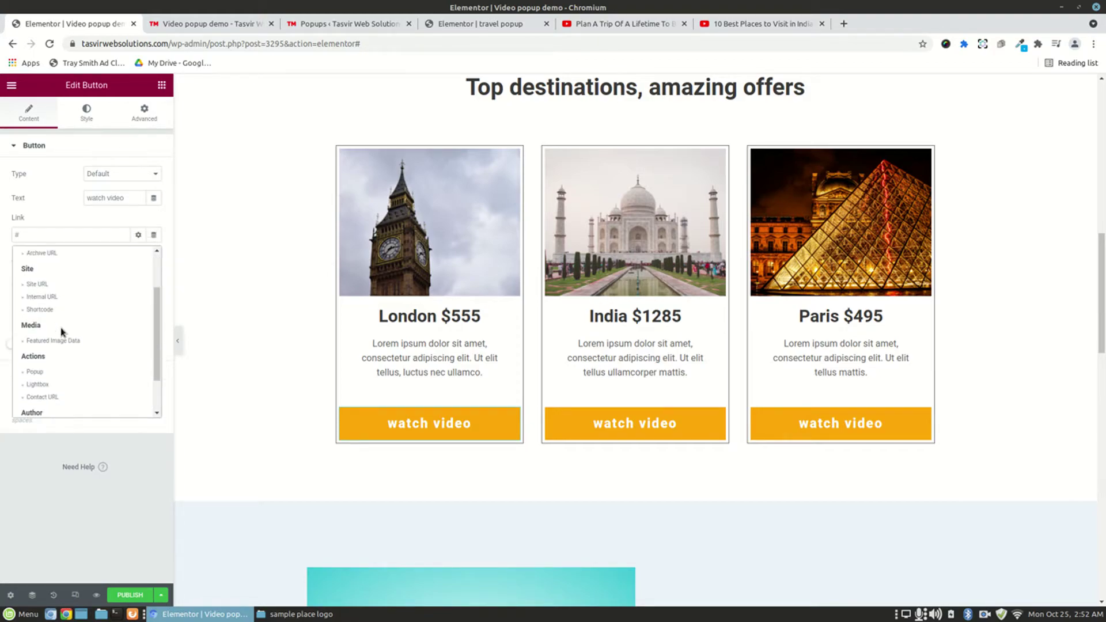
scroll(61, 332, "down", 1)
left_click(34, 321)
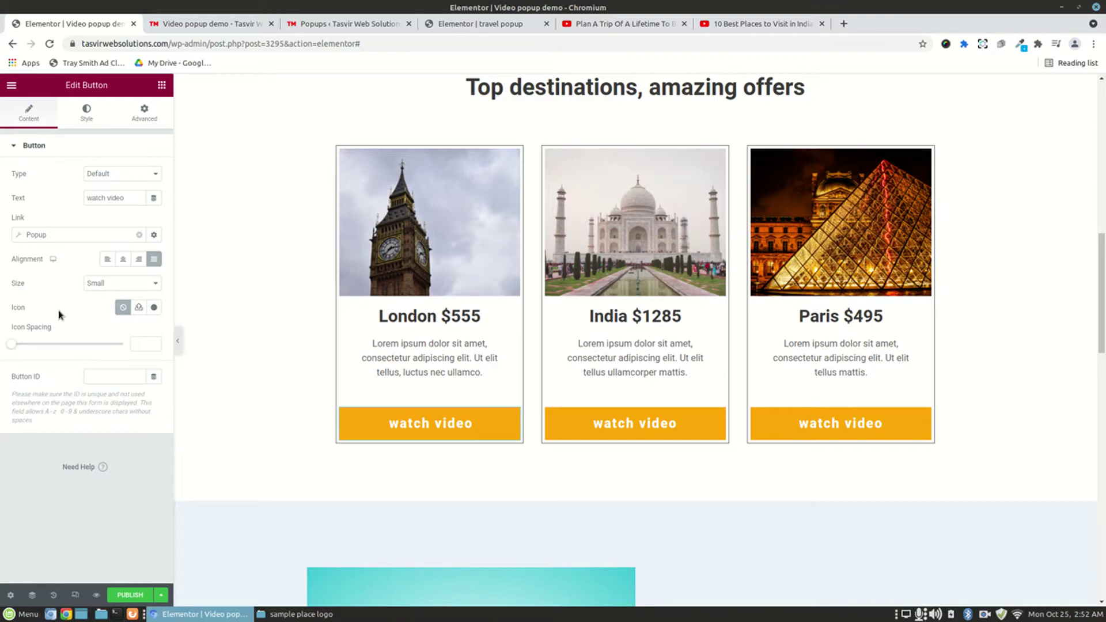
Choose 'travel popup' as the popup to open and save the page as a draft.
left_click(19, 236)
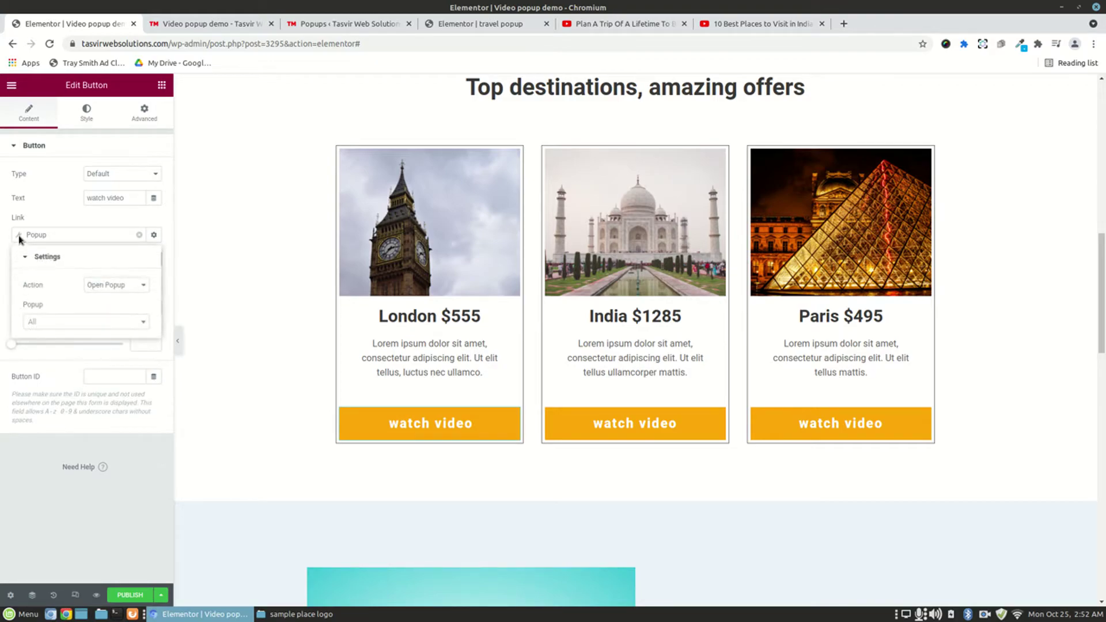
left_click(78, 321)
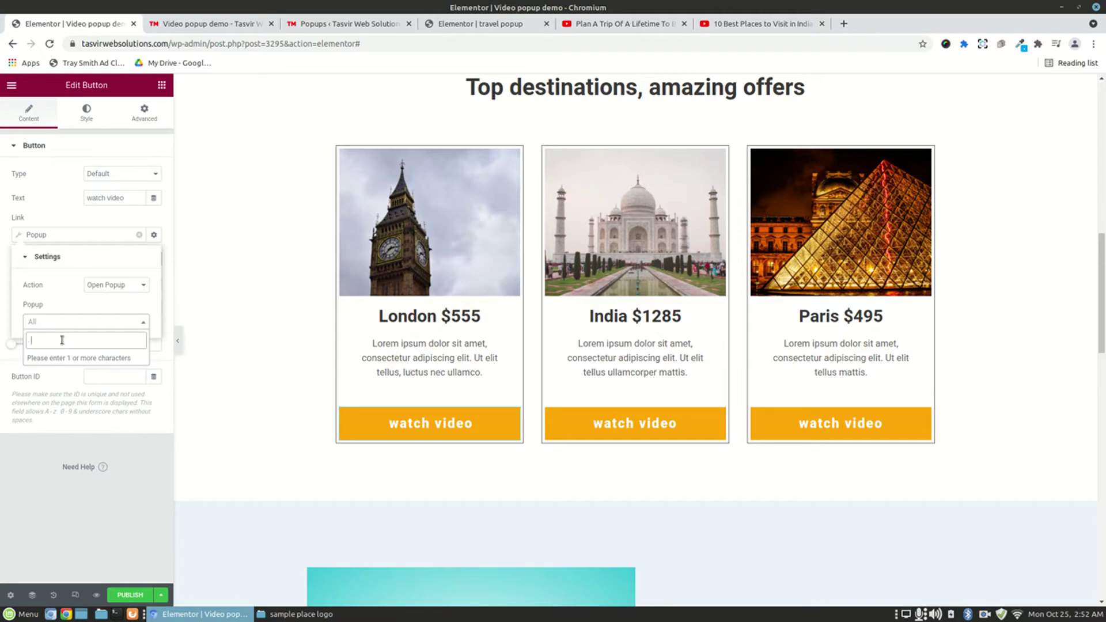
type("tr")
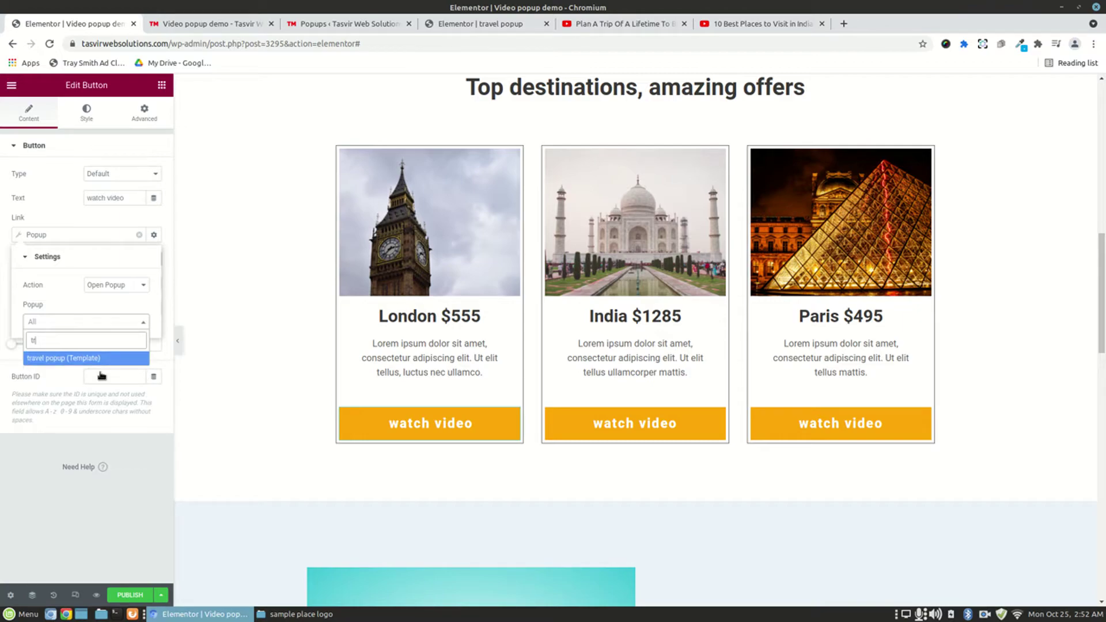
left_click(103, 358)
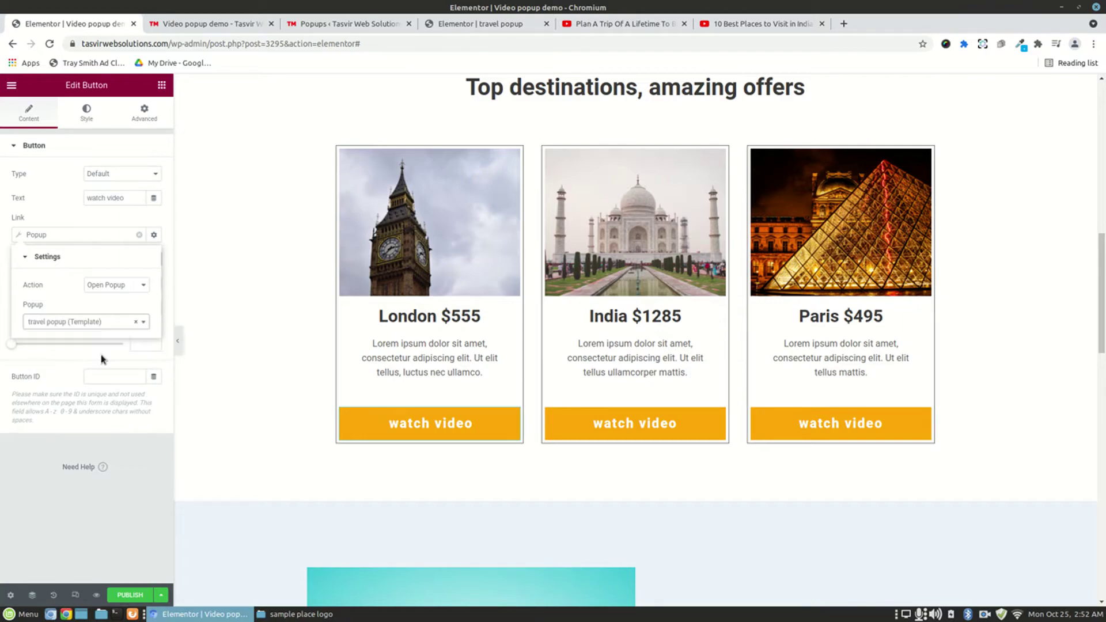
left_click(105, 225)
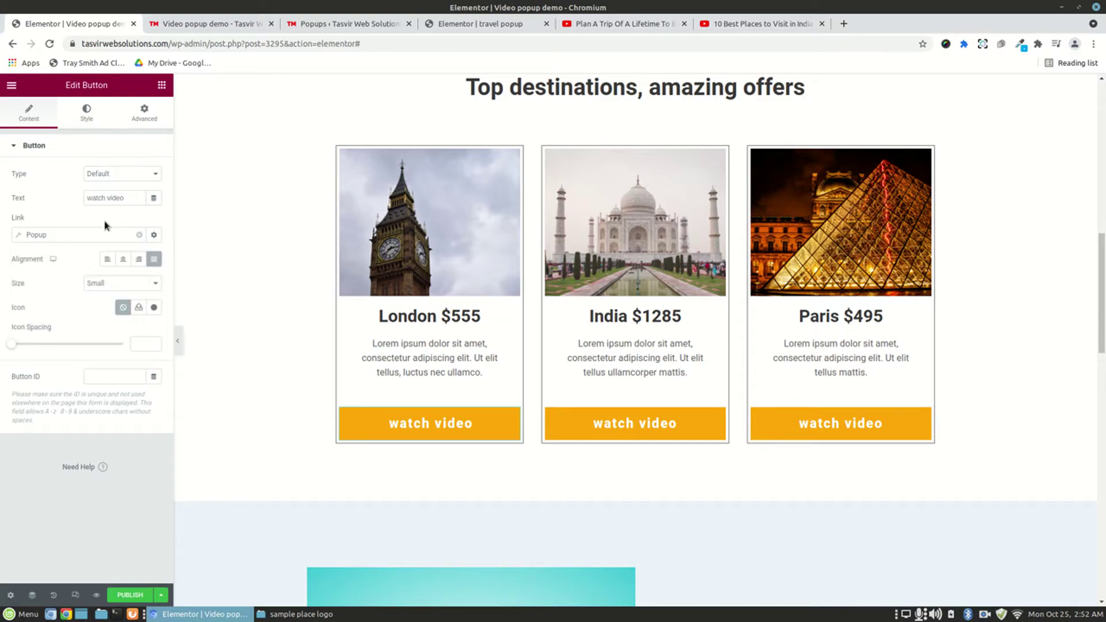
left_click(161, 595)
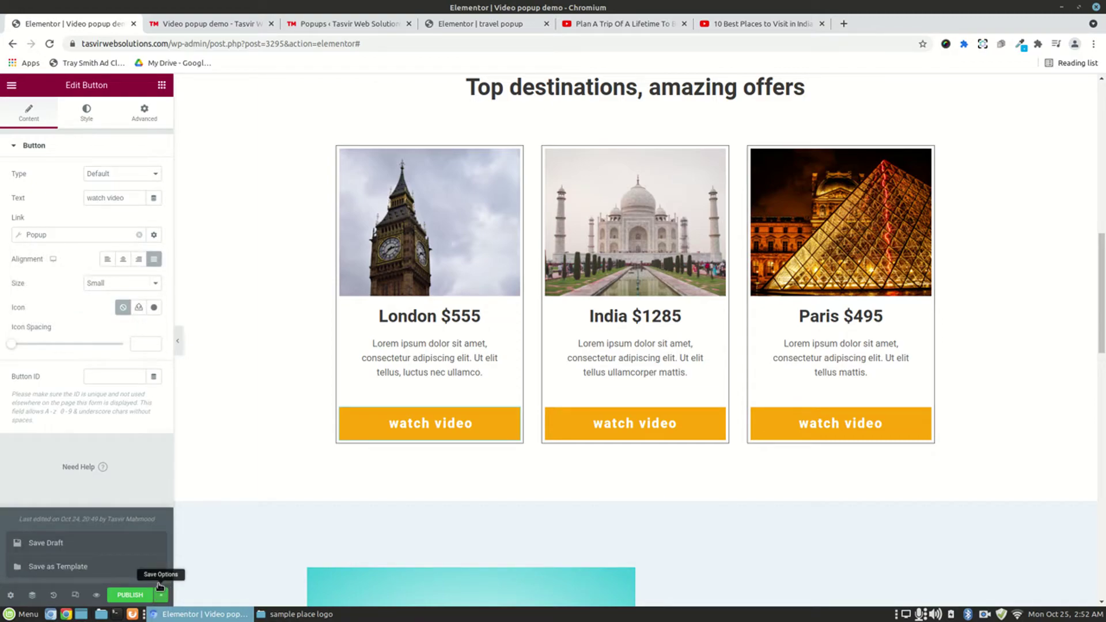
left_click(96, 543)
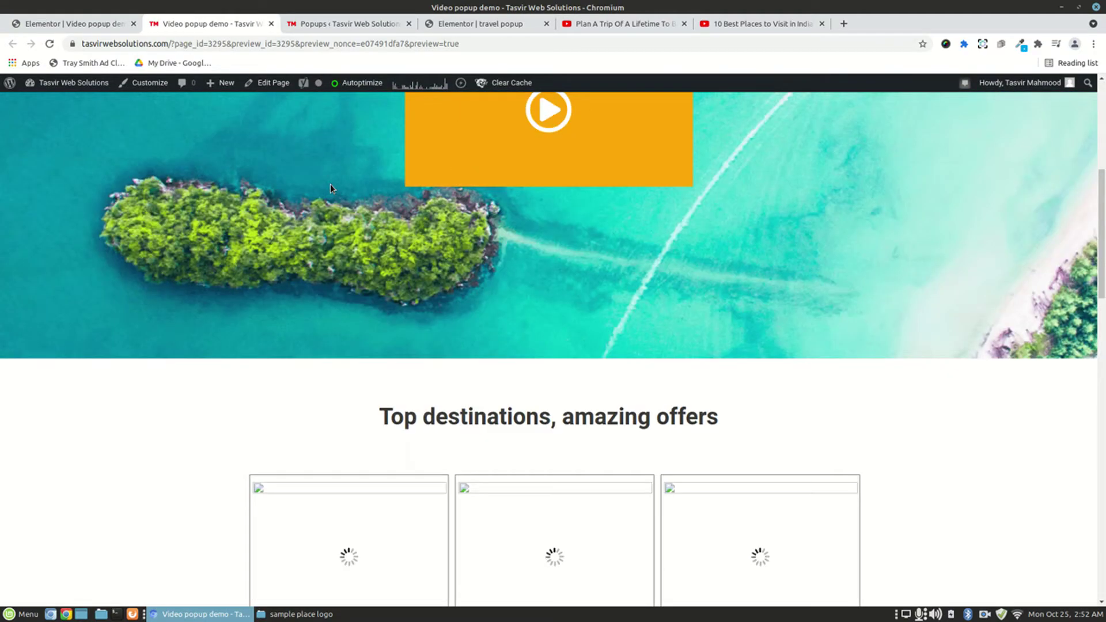
scroll(330, 188, "down", 3)
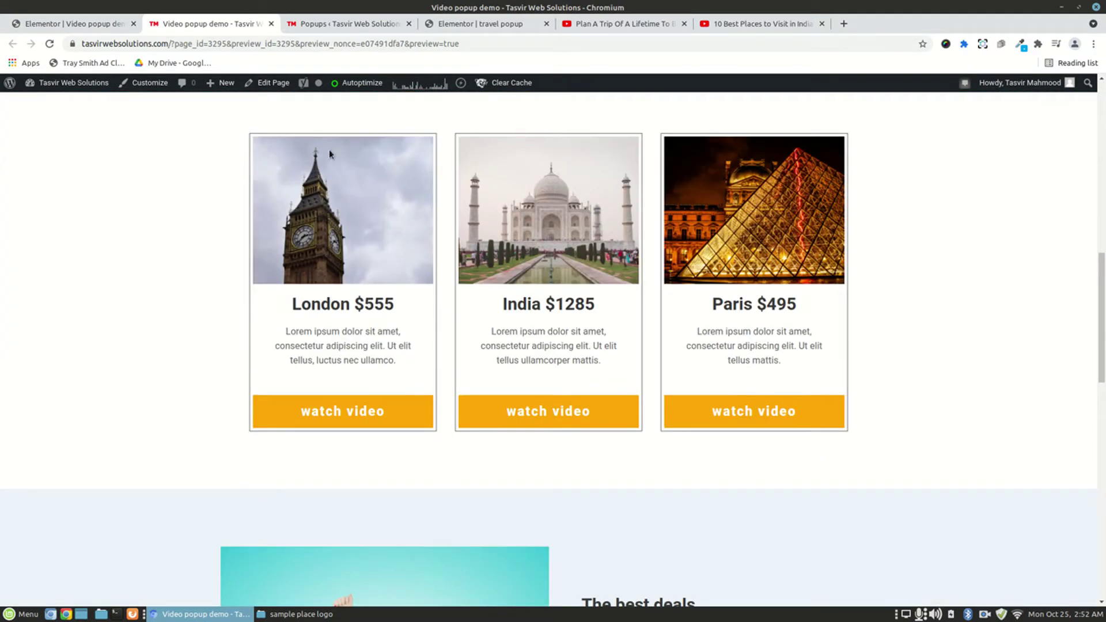
left_click(361, 411)
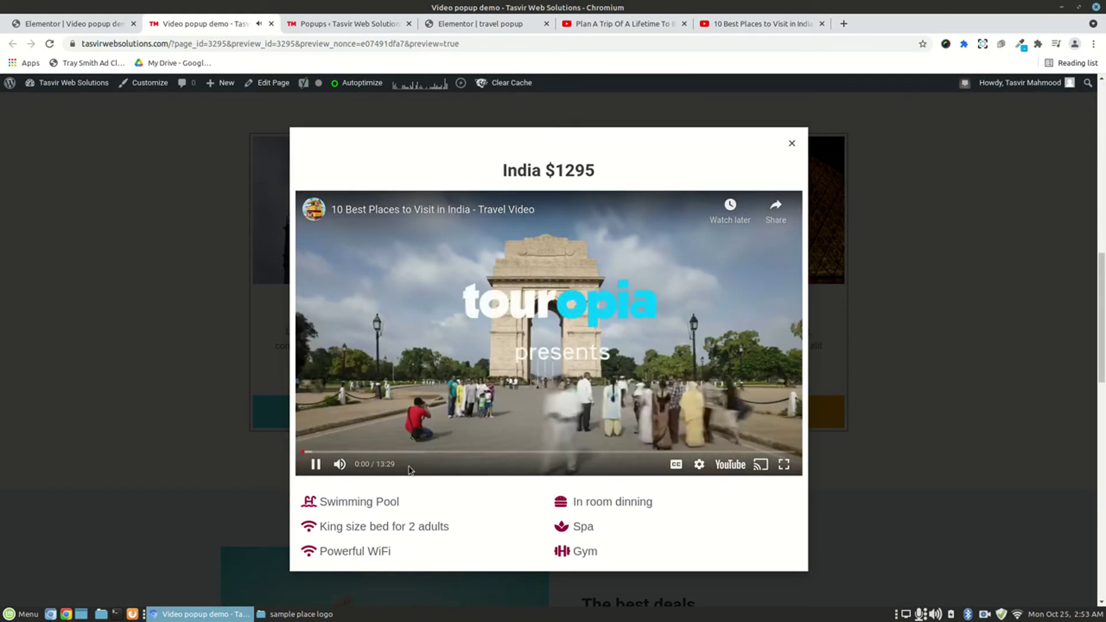
left_click_drag(318, 498, 403, 555)
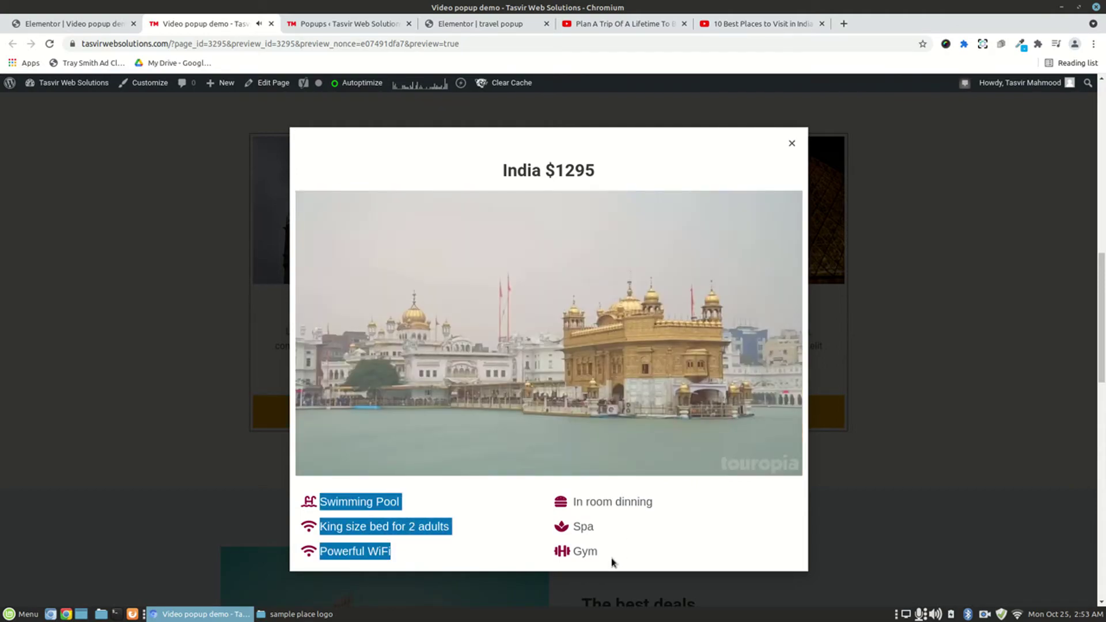
left_click_drag(613, 563, 570, 497)
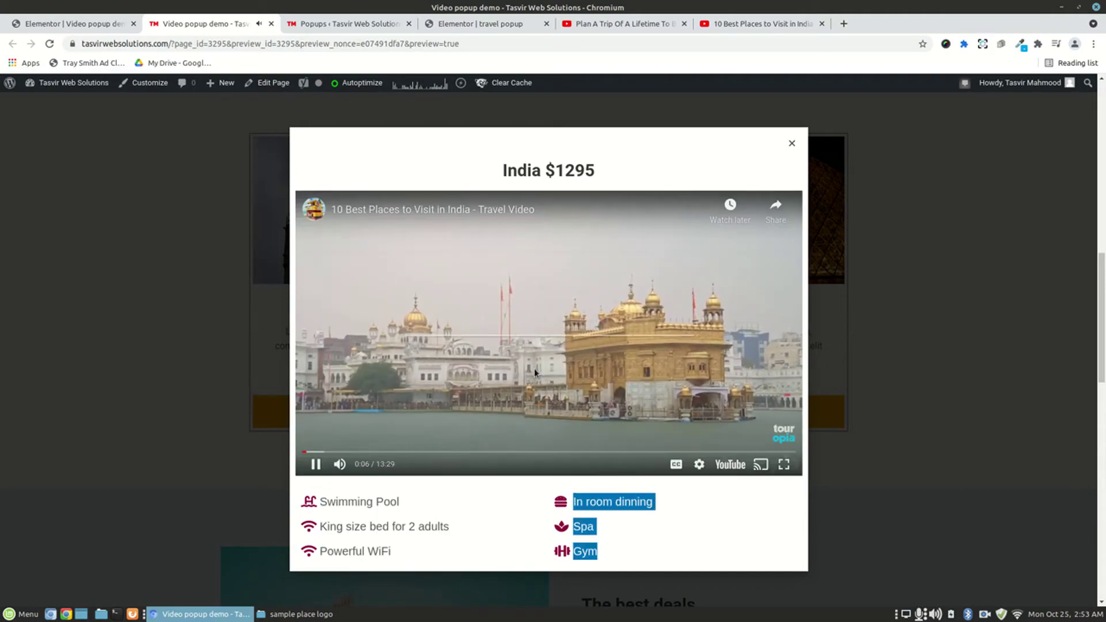
left_click(535, 370)
left_click(350, 27)
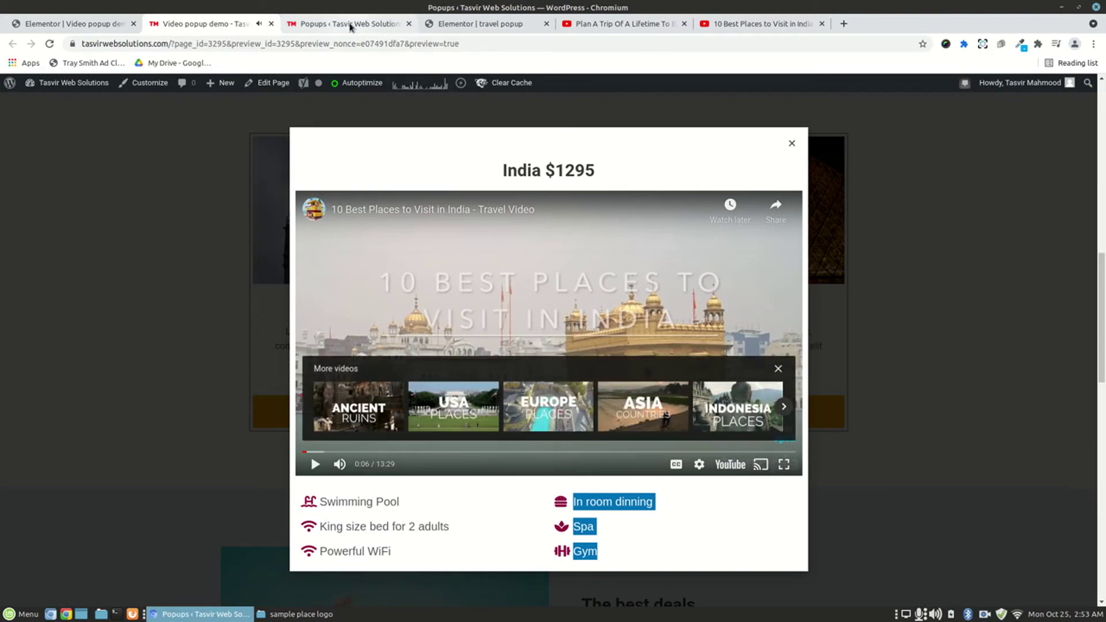
left_click(72, 24)
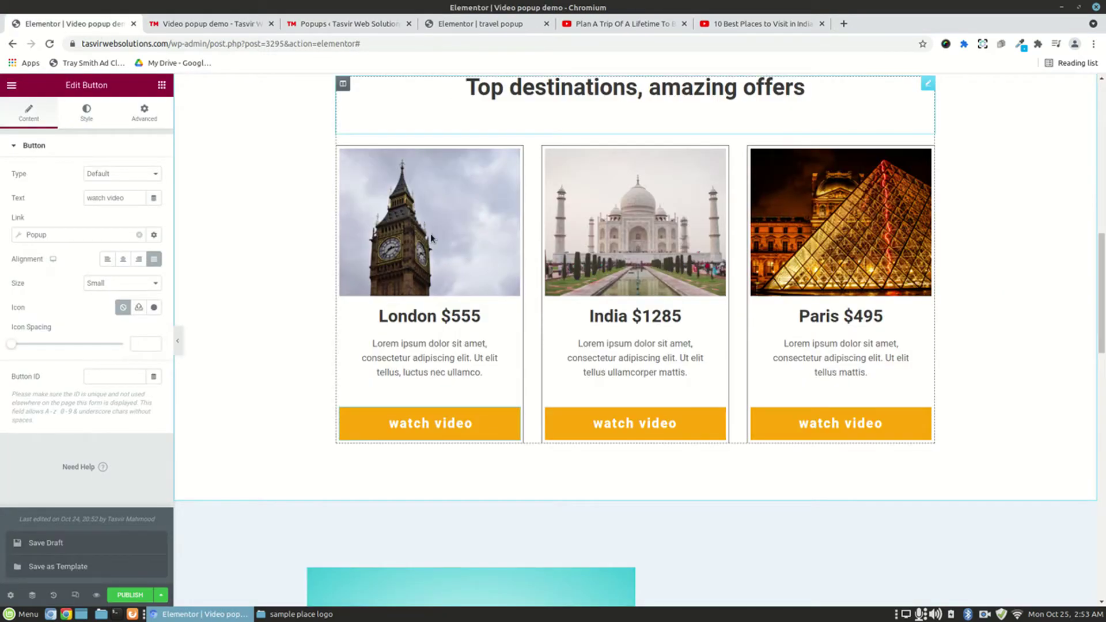
scroll(431, 238, "up", 3)
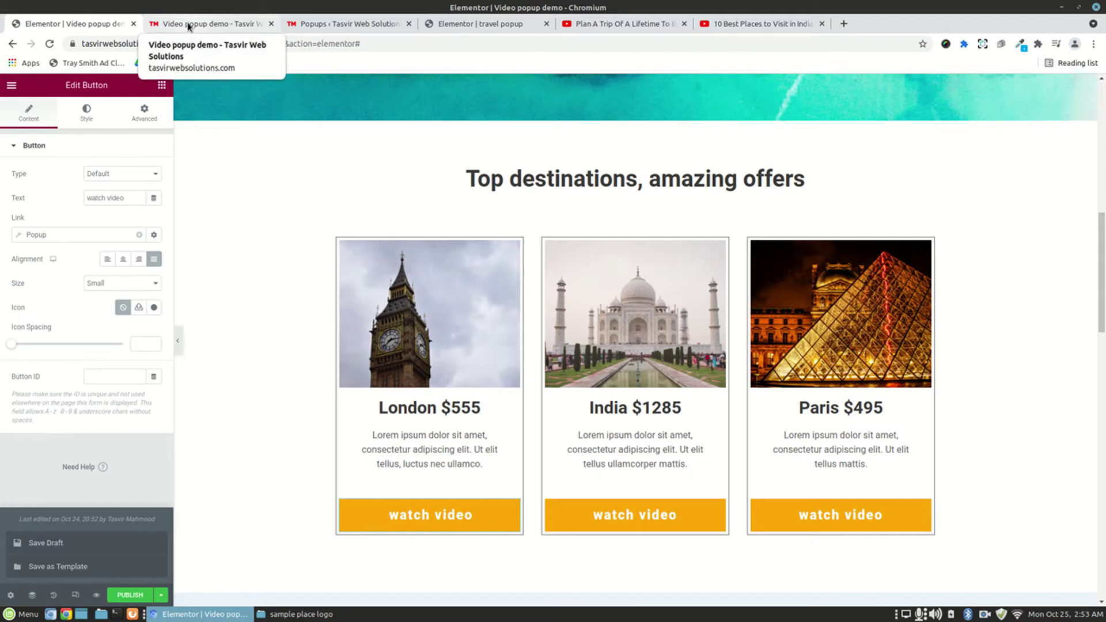
left_click(190, 25)
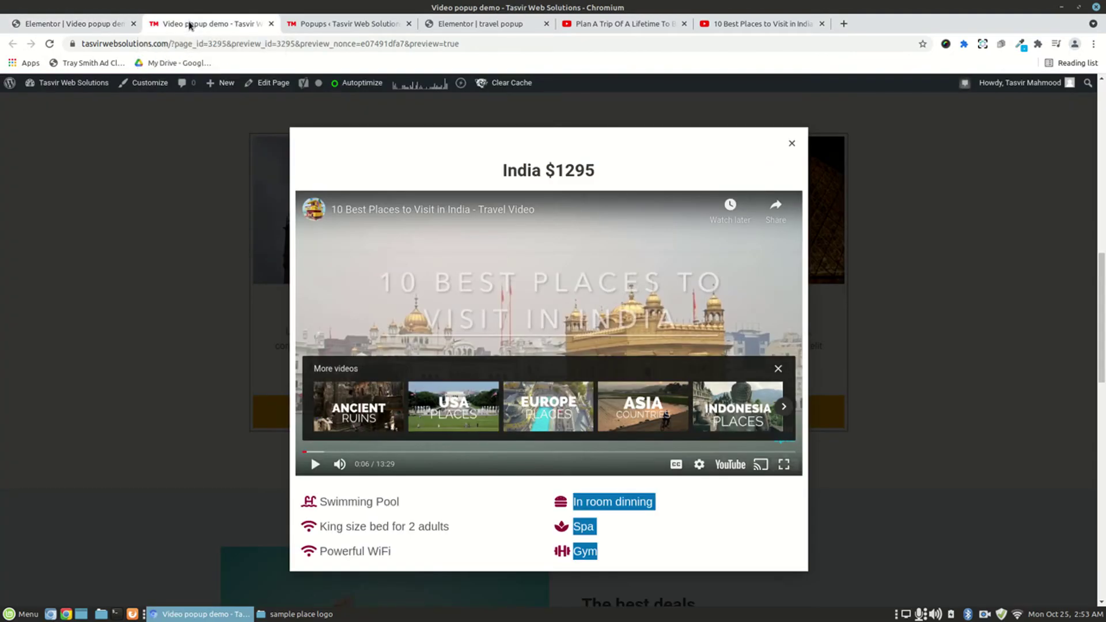
left_click(787, 146)
left_click(789, 145)
scroll(750, 150, "up", 10)
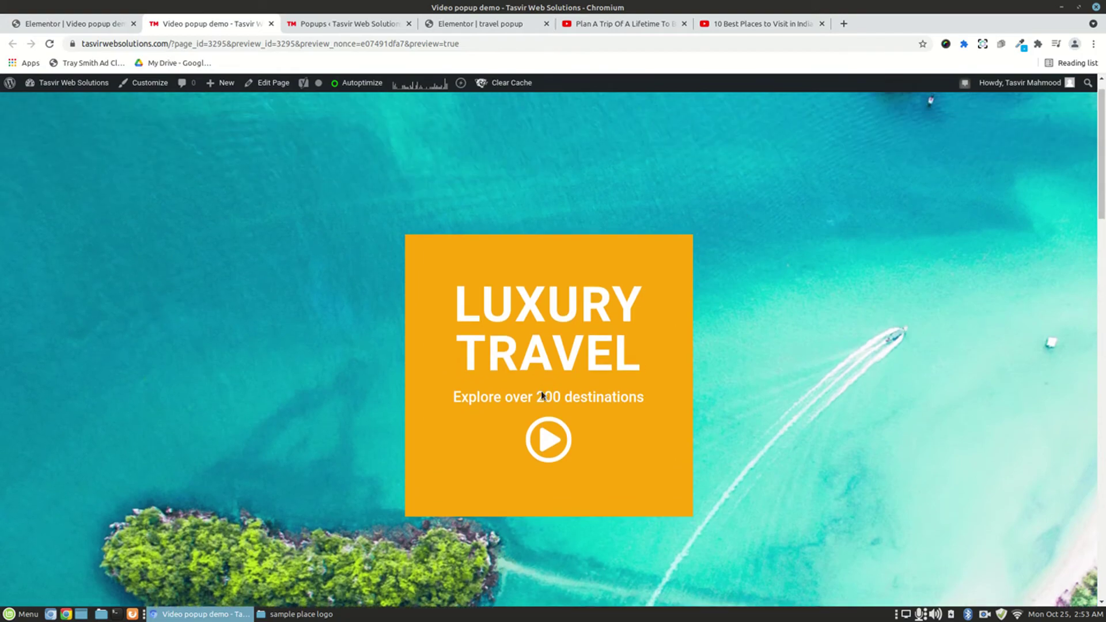
left_click(556, 448)
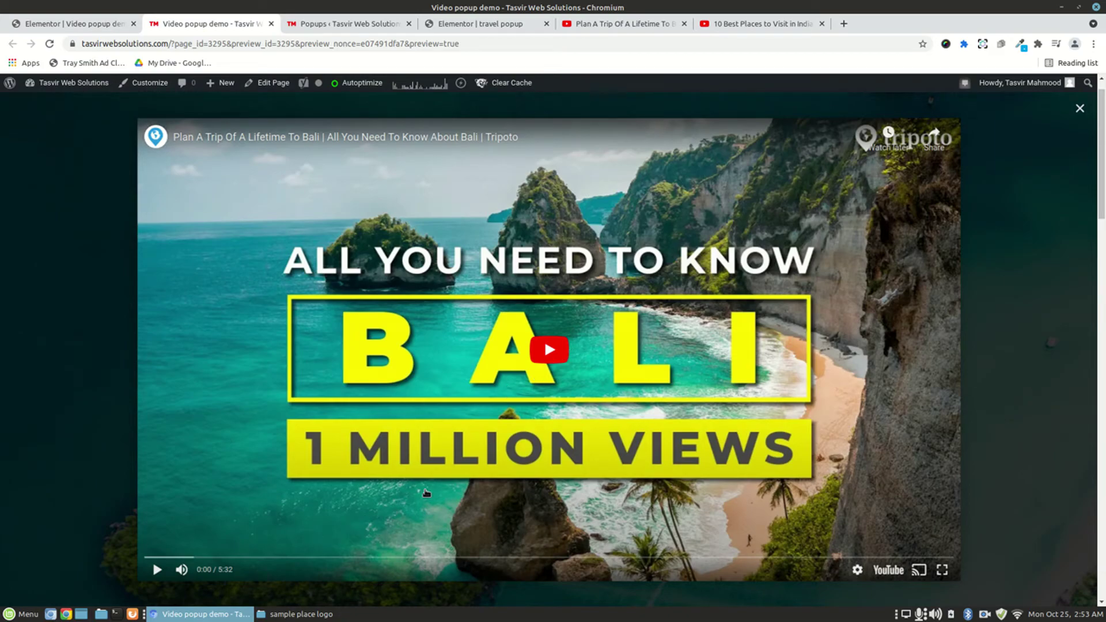
left_click(1080, 110)
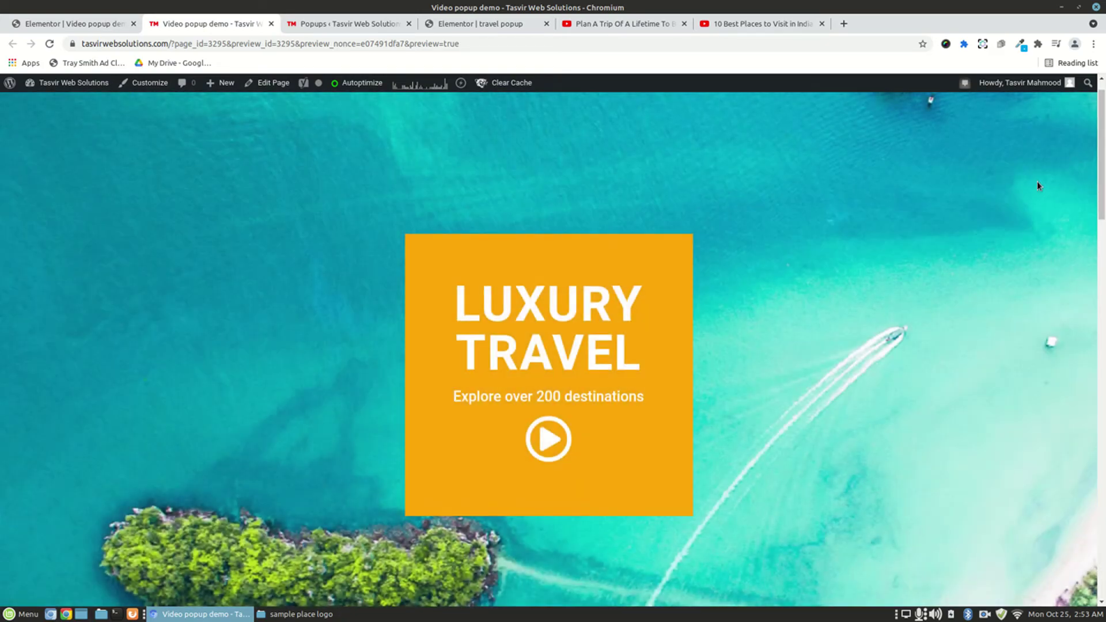
scroll(1037, 182, "down", 6)
scroll(1037, 182, "down", 6)
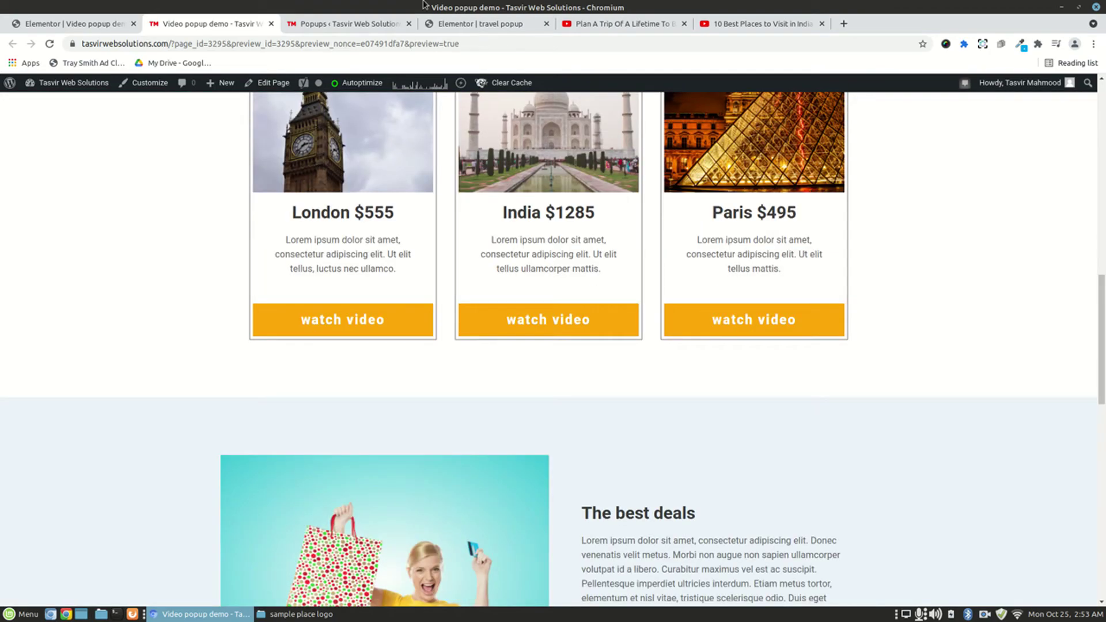
left_click(365, 27)
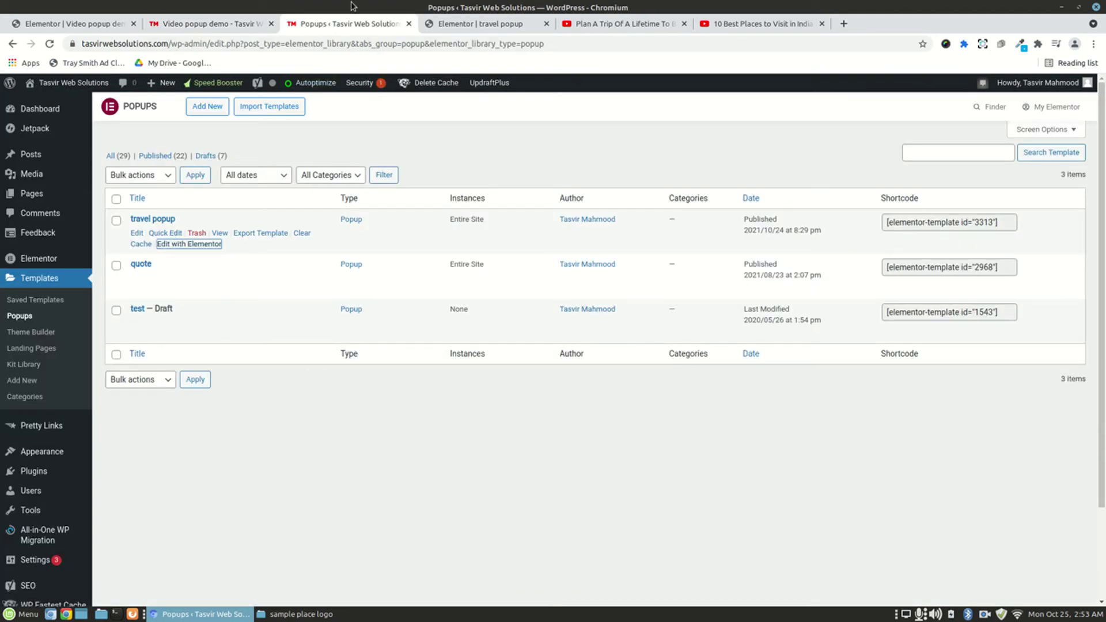
left_click(463, 24)
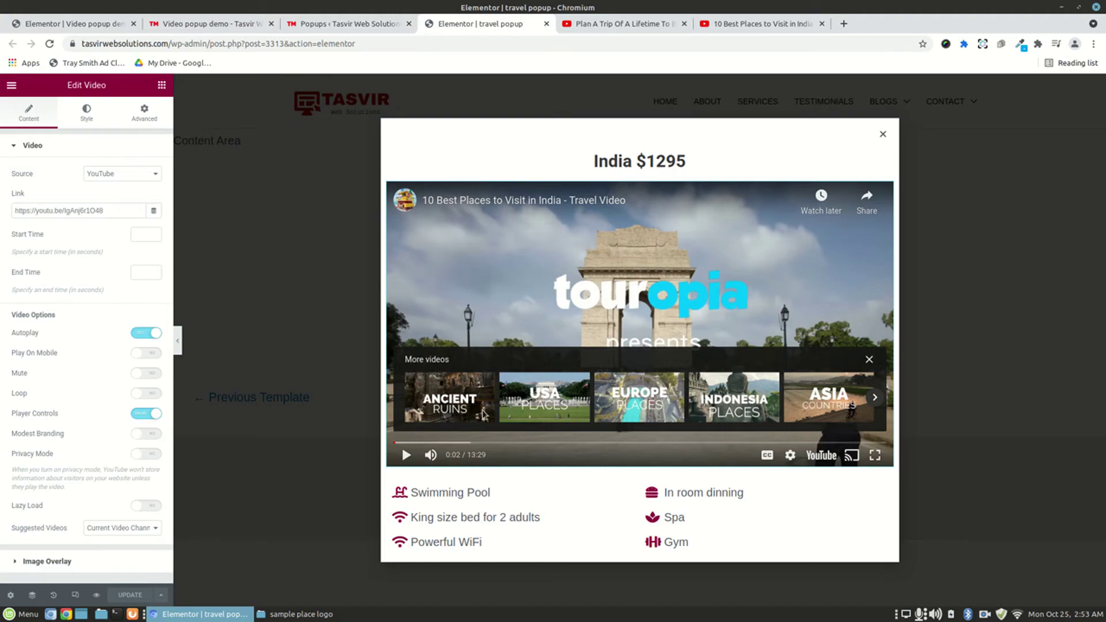
left_click(200, 25)
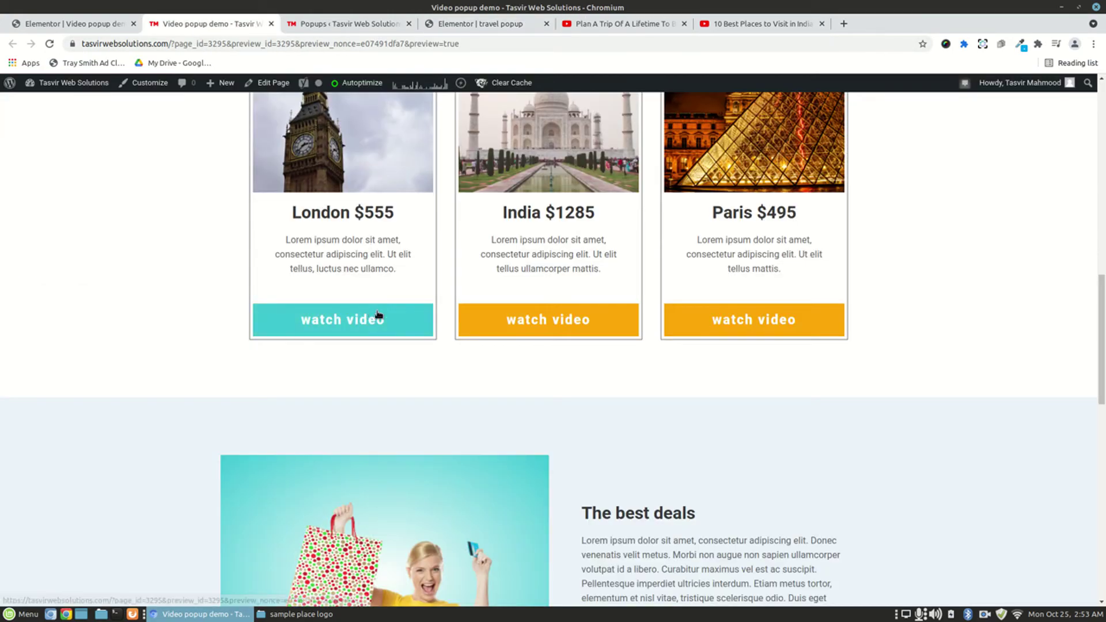
scroll(379, 315, "up", 3)
left_click(390, 444)
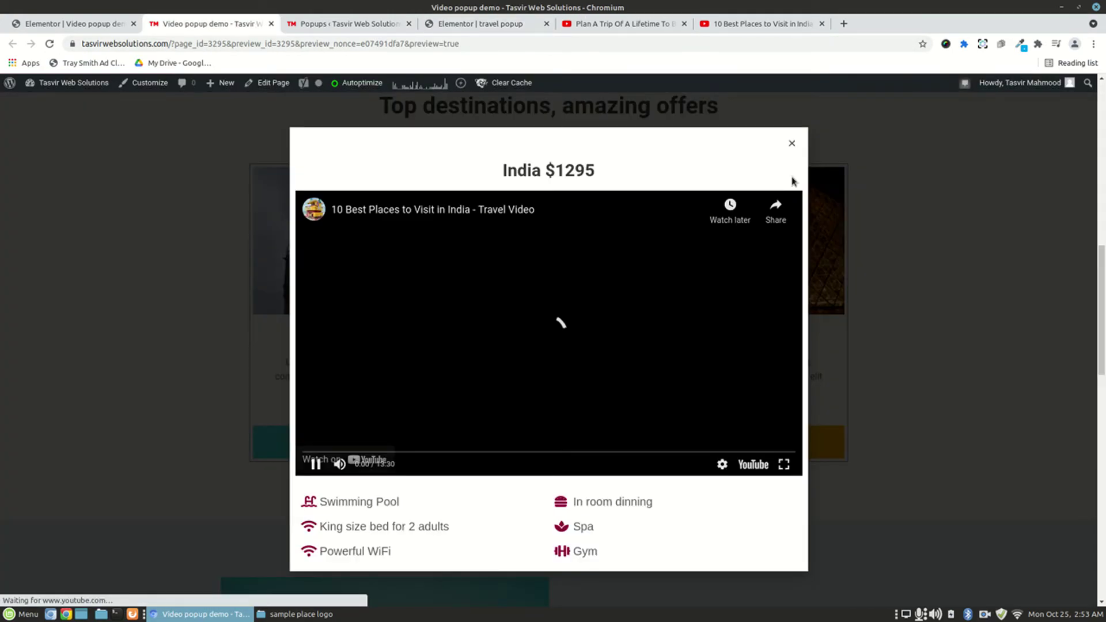
left_click(792, 144)
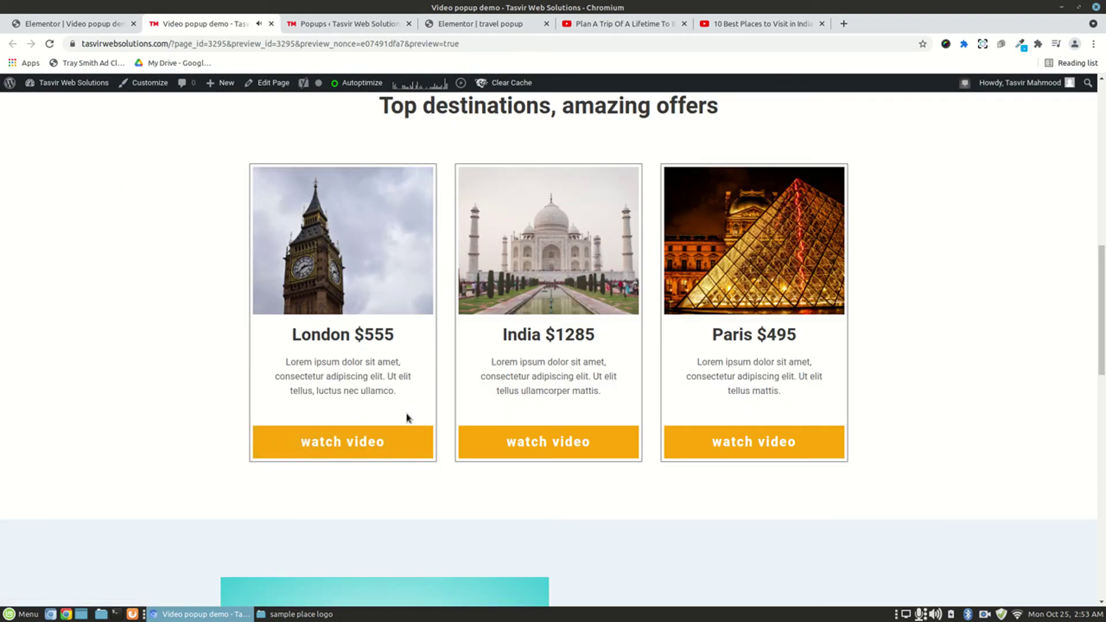
scroll(409, 417, "up", 3)
scroll(409, 416, "up", 10)
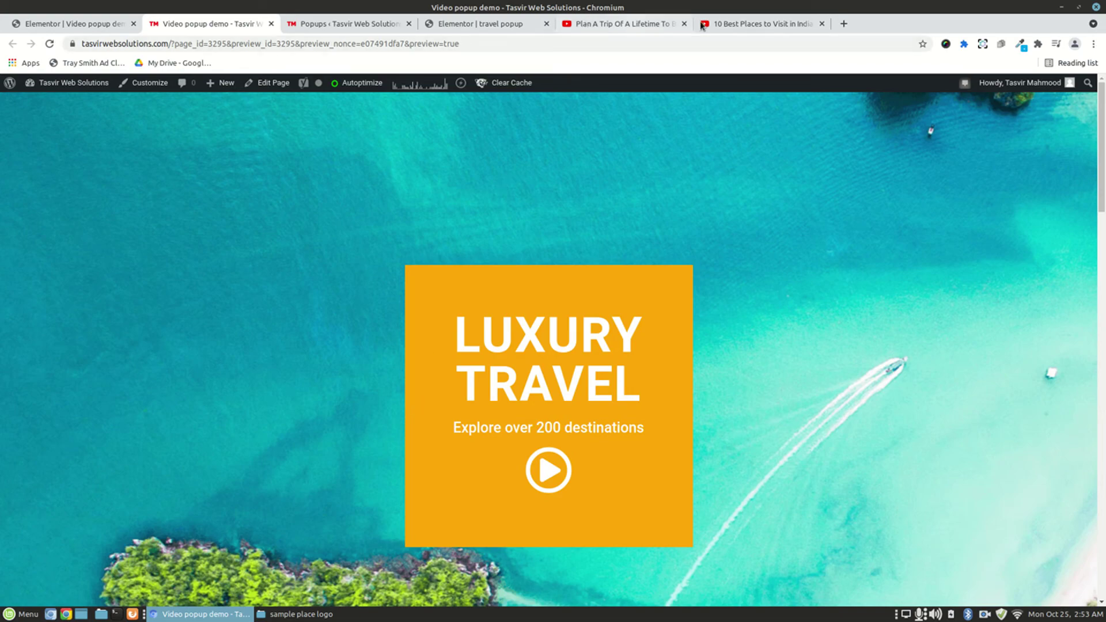
Load the site's own homepage in a new Chromium tab via the autocompleted address.
left_click(844, 23)
left_click(820, 43)
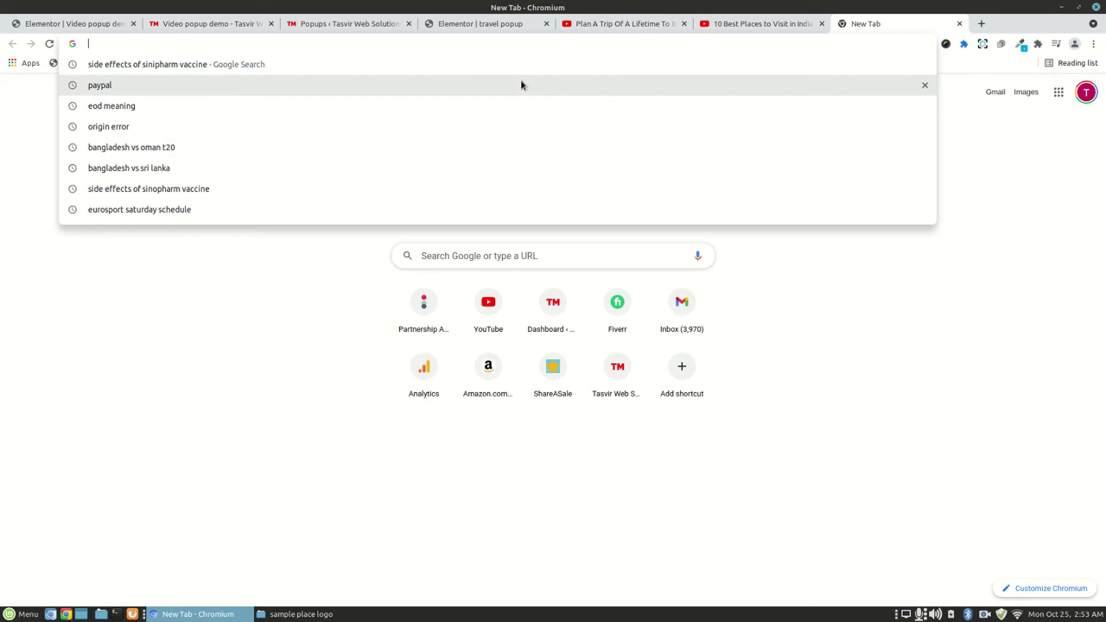
type("ta")
key("Return")
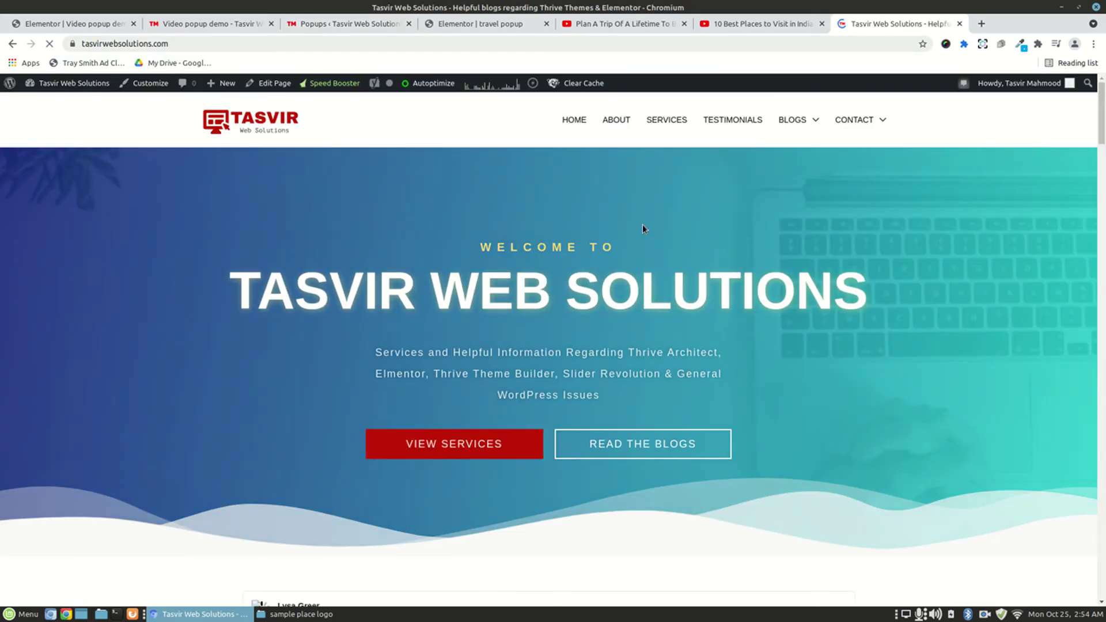
Scroll through the homepage's Elementor, Thrive Themes and Slider Revolution sections to the author section.
scroll(647, 222, "down", 2)
scroll(649, 221, "down", 15)
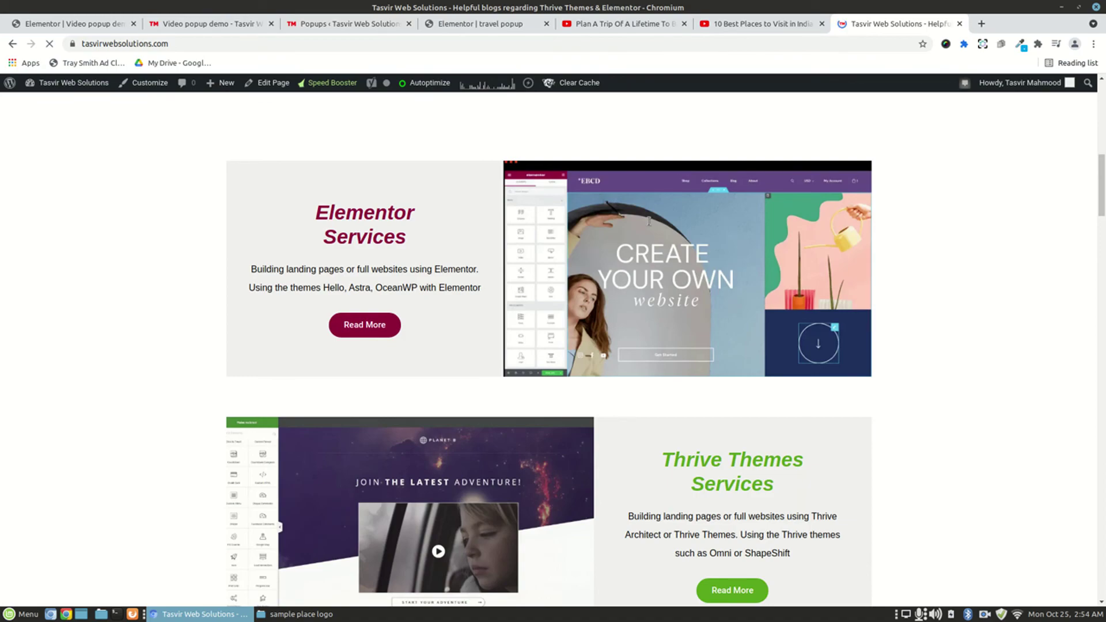
scroll(662, 231, "down", 20)
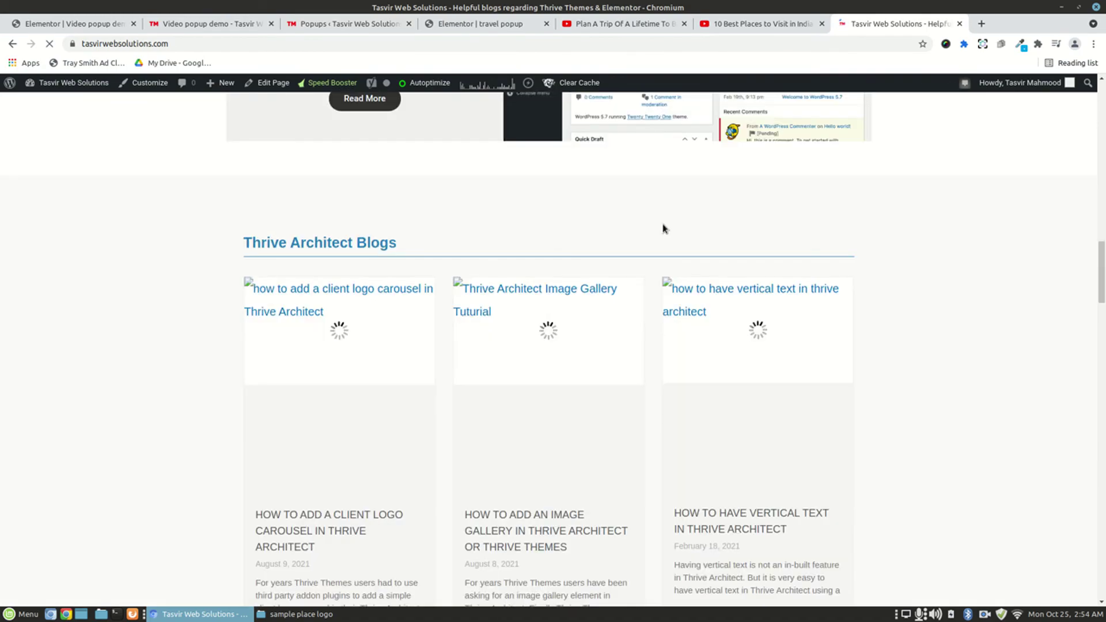
scroll(664, 229, "down", 1)
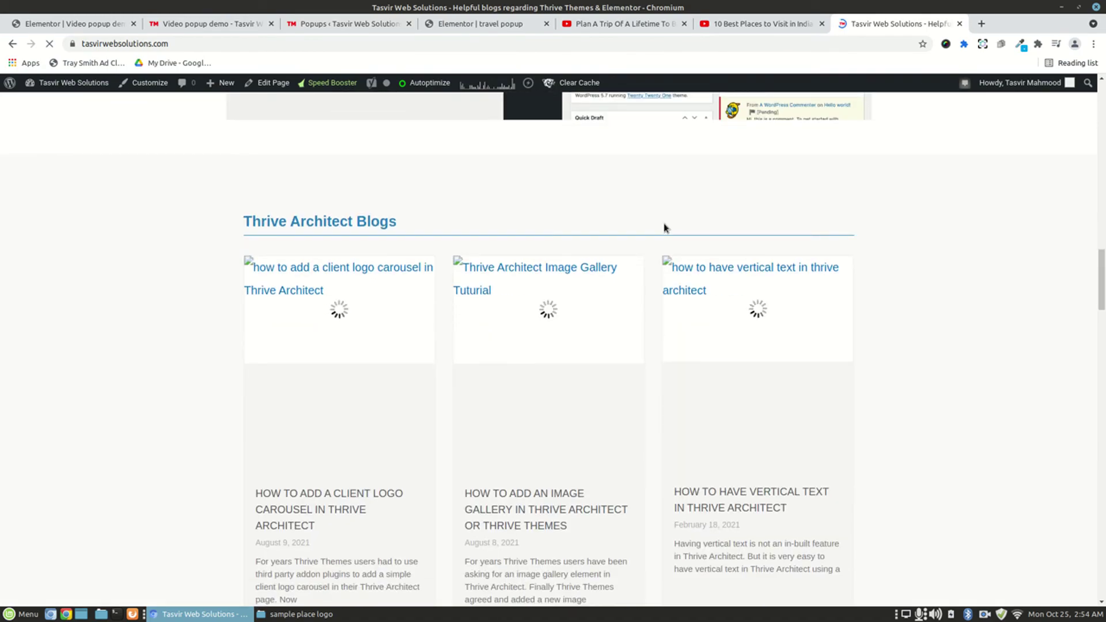
scroll(678, 217, "down", 2)
scroll(679, 218, "up", 5)
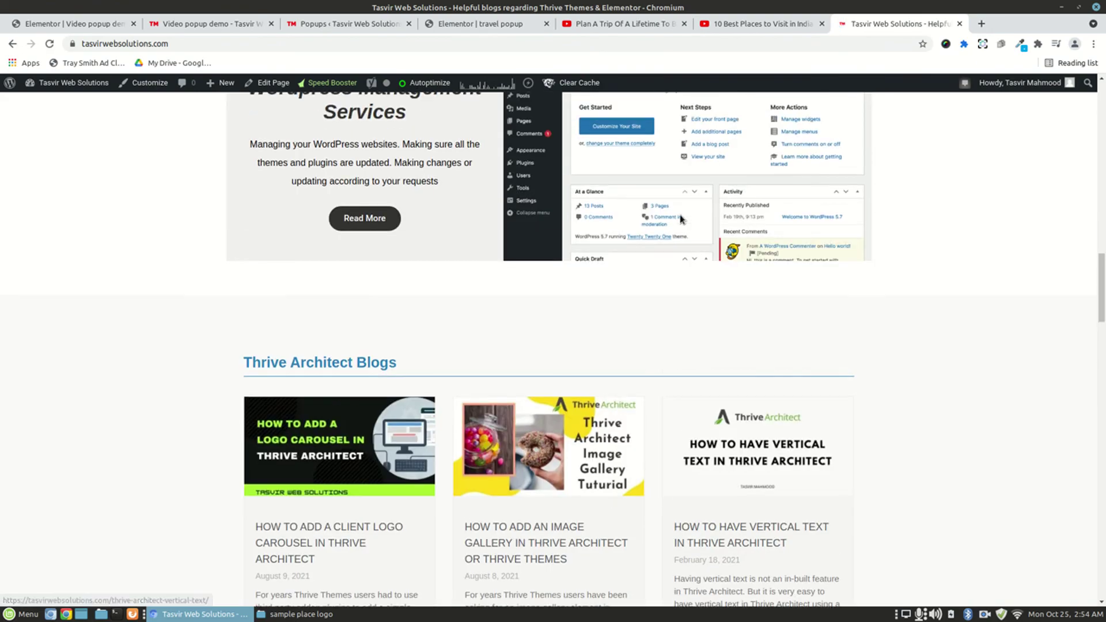
scroll(680, 218, "up", 5)
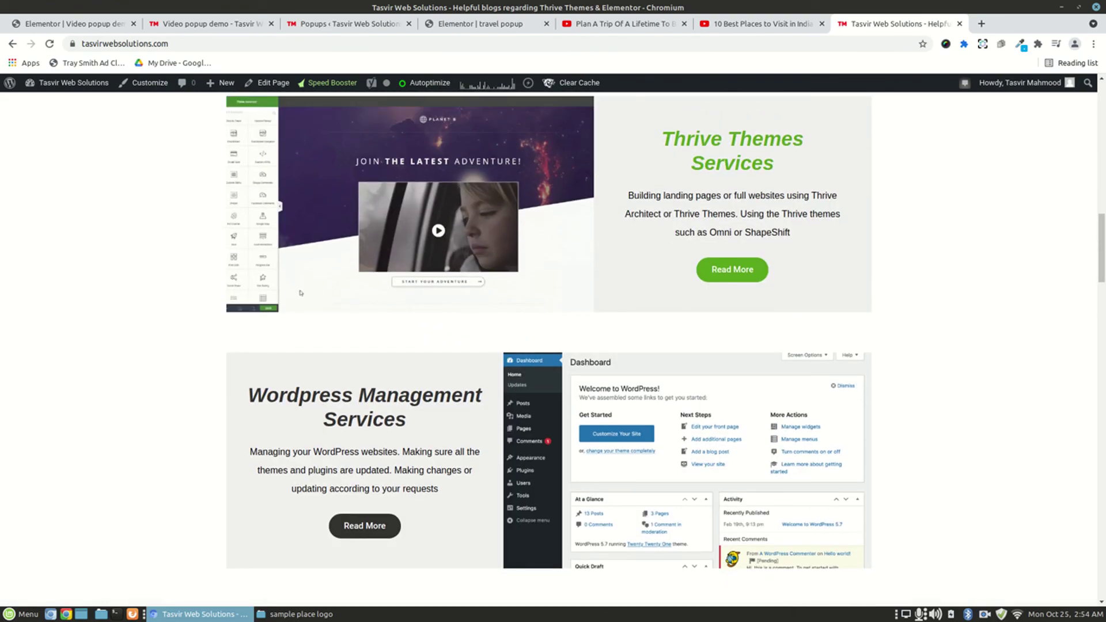
scroll(300, 293, "up", 10)
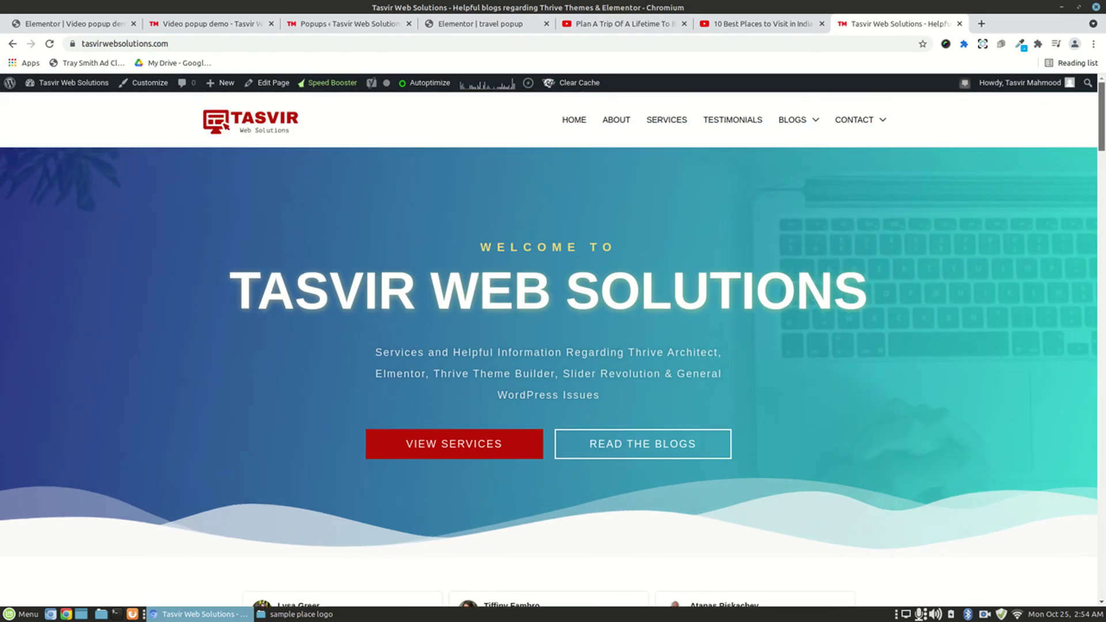
left_click_drag(1103, 134, 1099, 585)
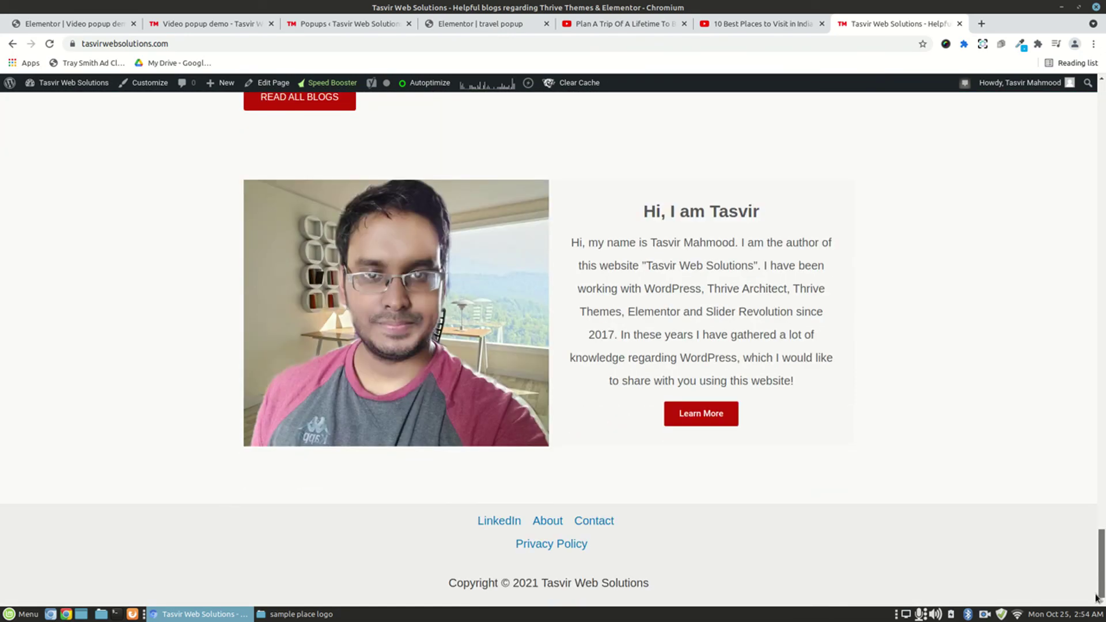